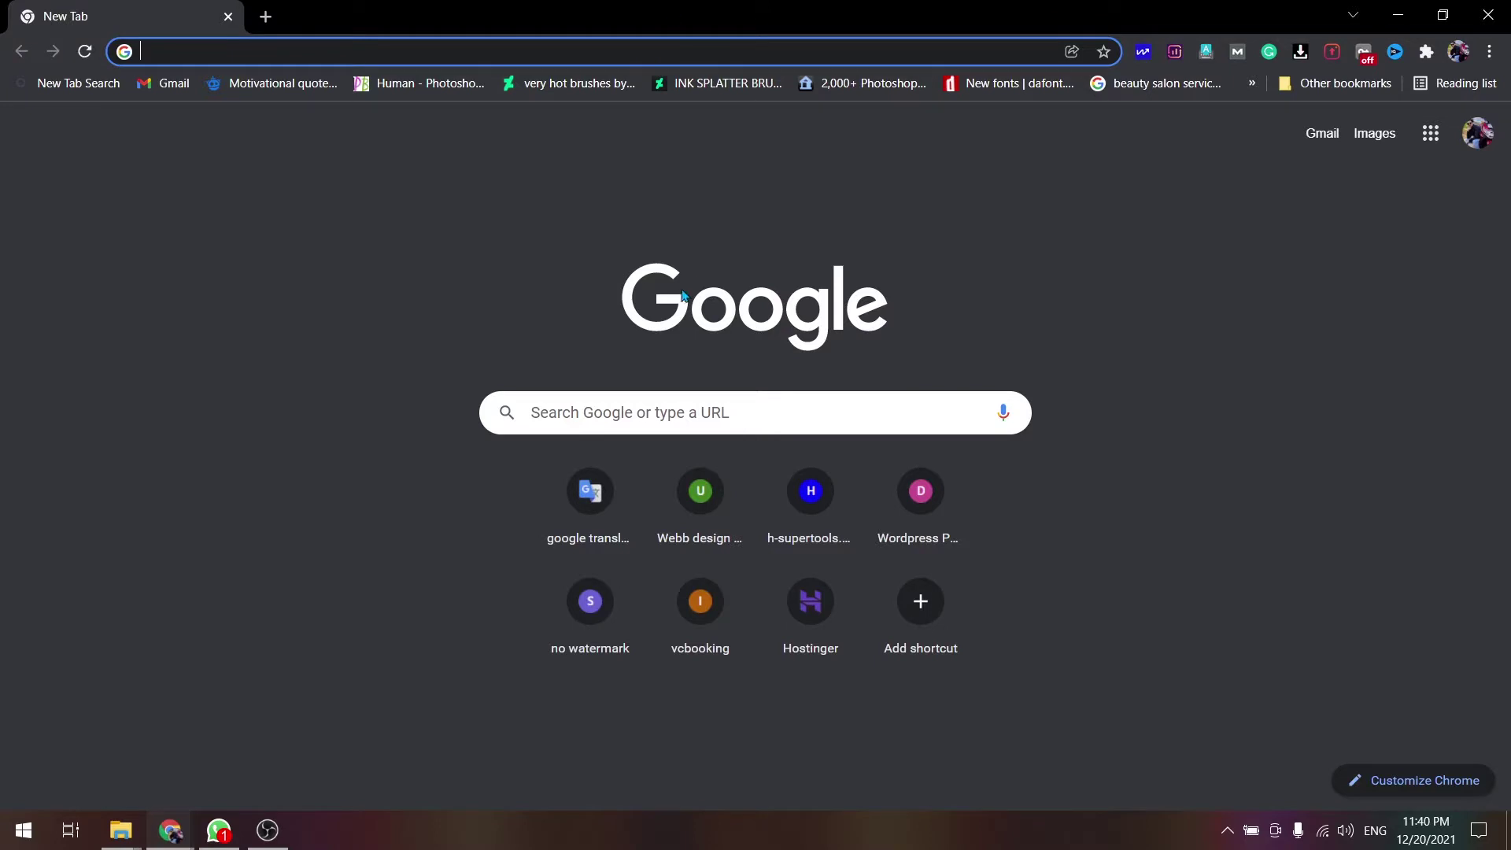
- Search Google for 'webex' and open the webex.com site from the results
click(623, 422)
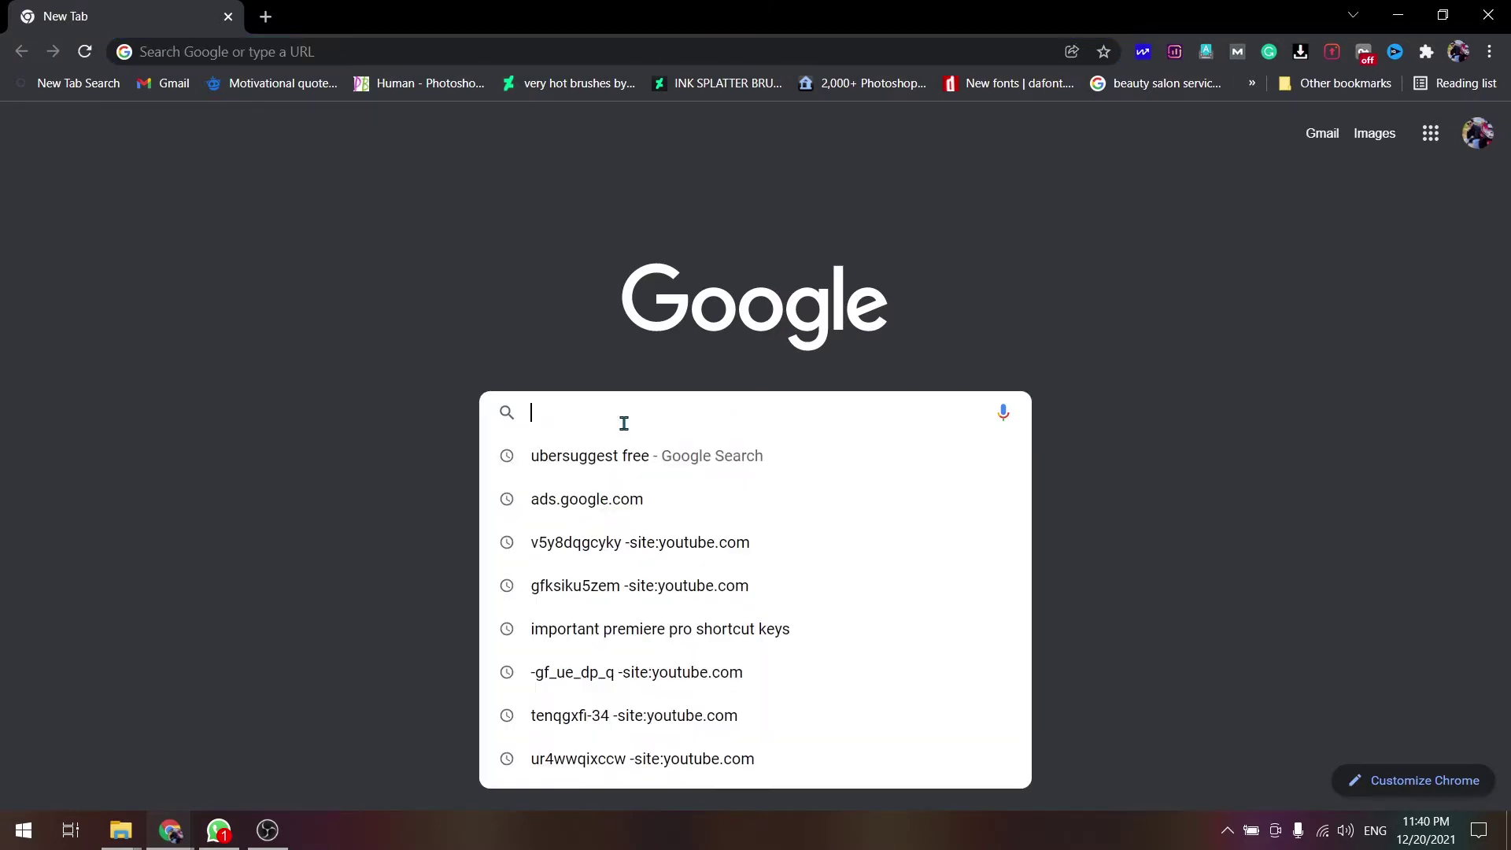
text(webex)
key(Return)
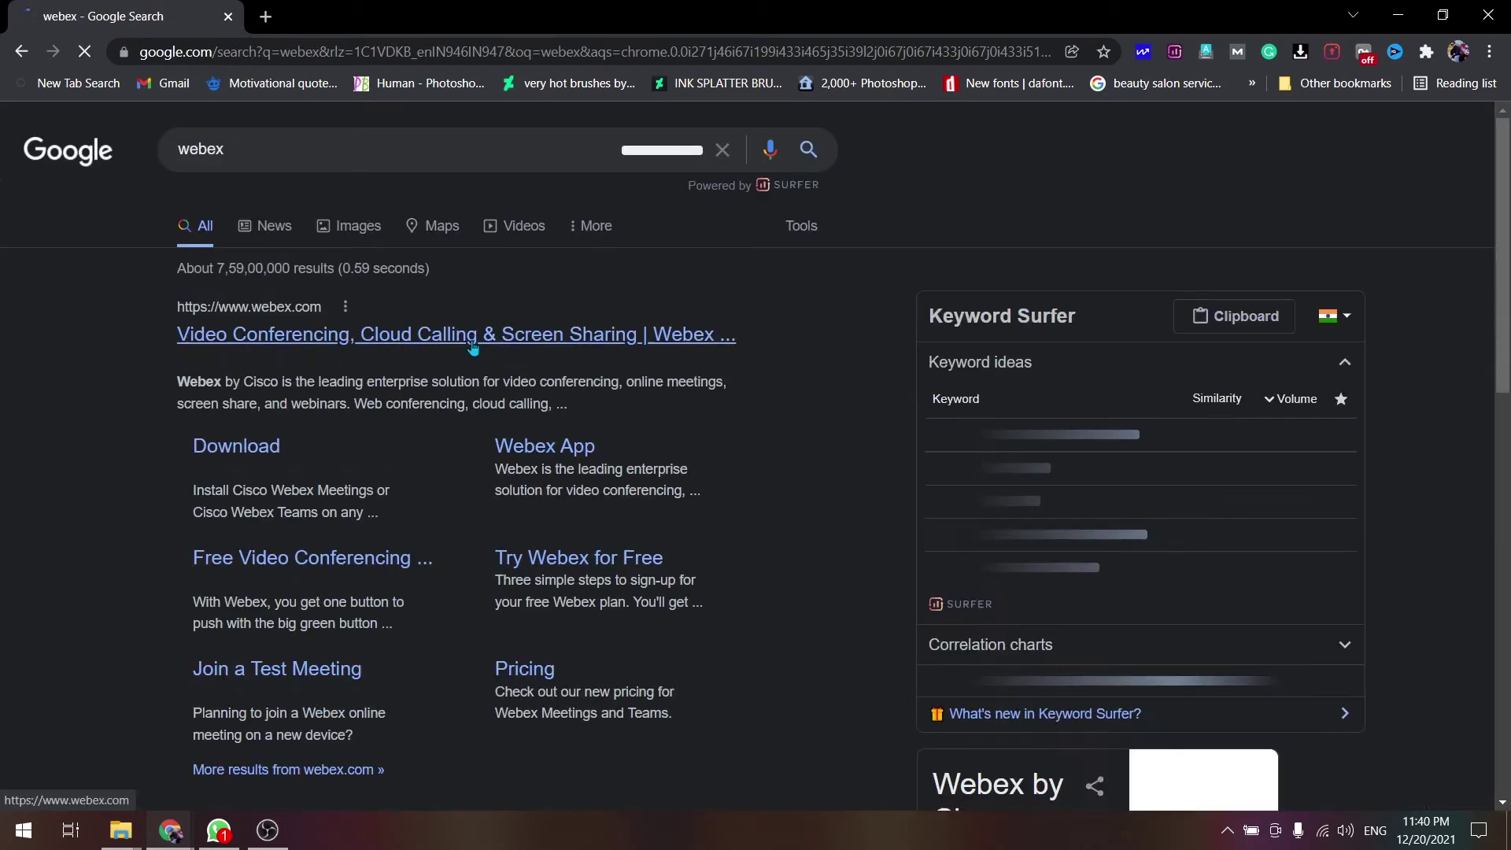
click(473, 335)
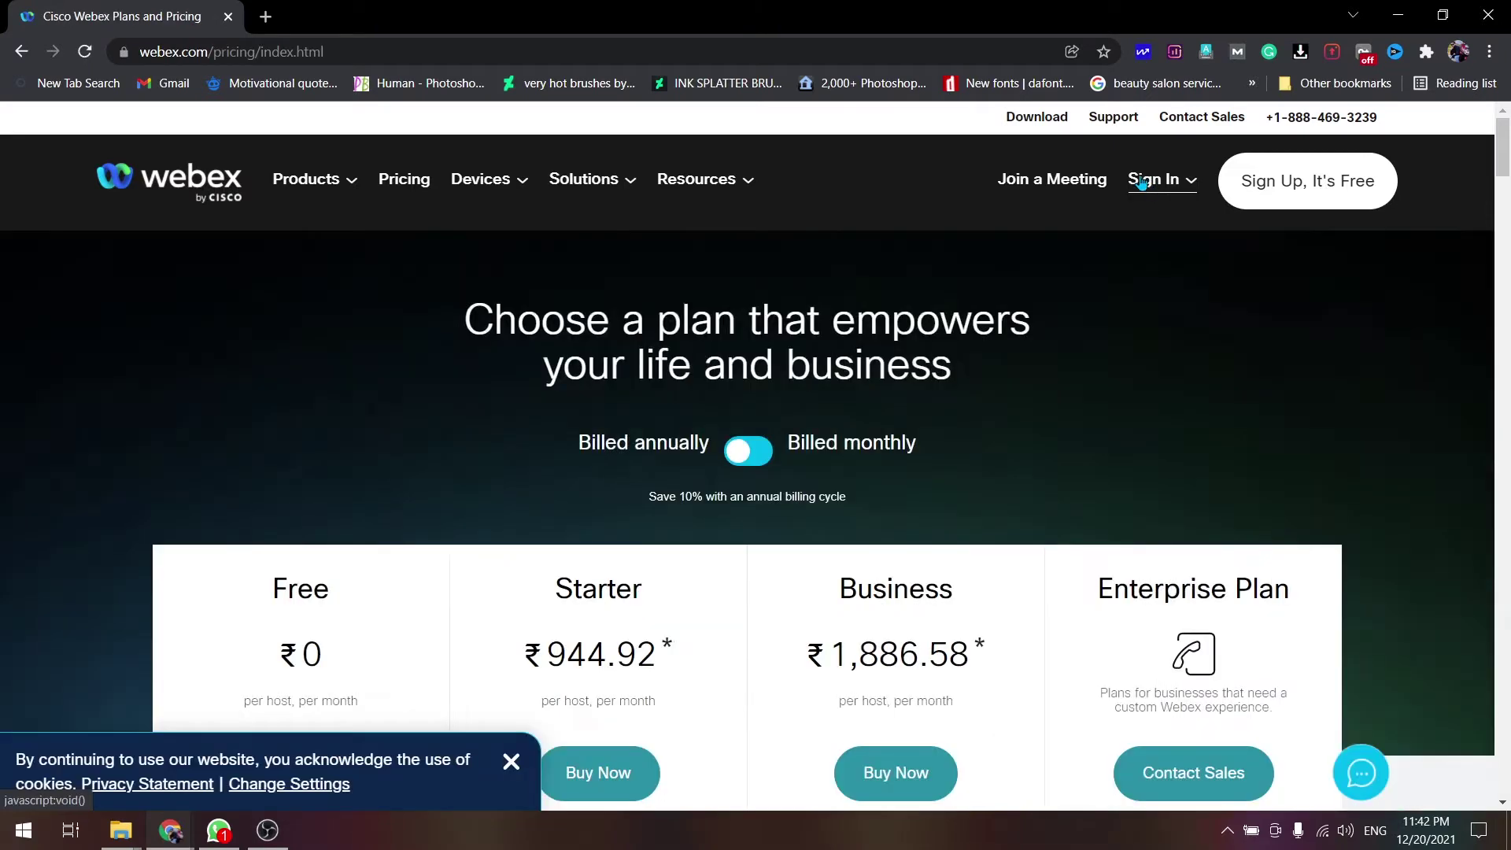
- Sign in to the Webex account with the account e-mail address and password
click(1146, 183)
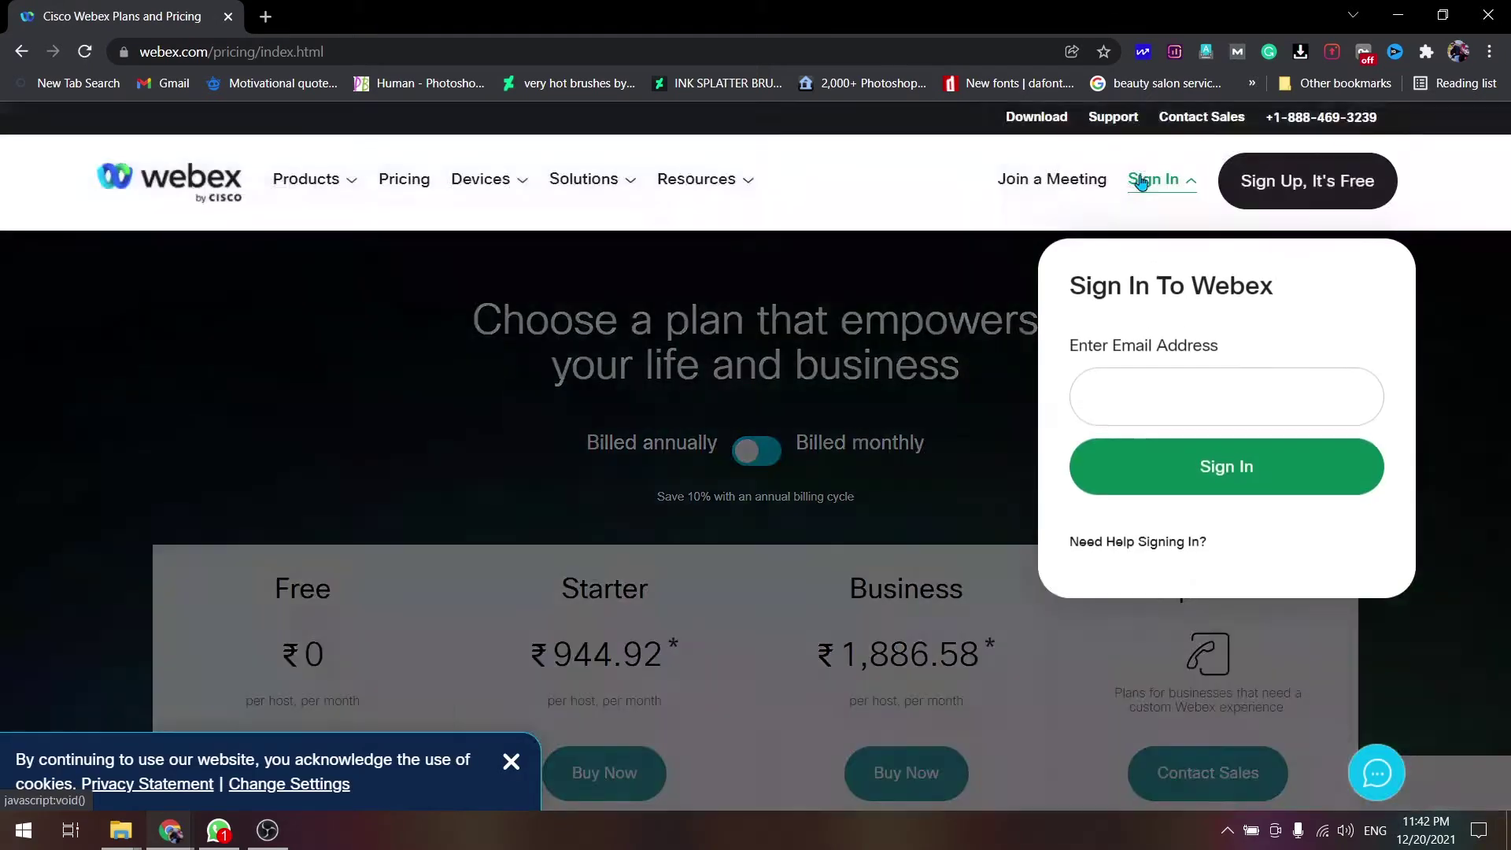
click(1135, 382)
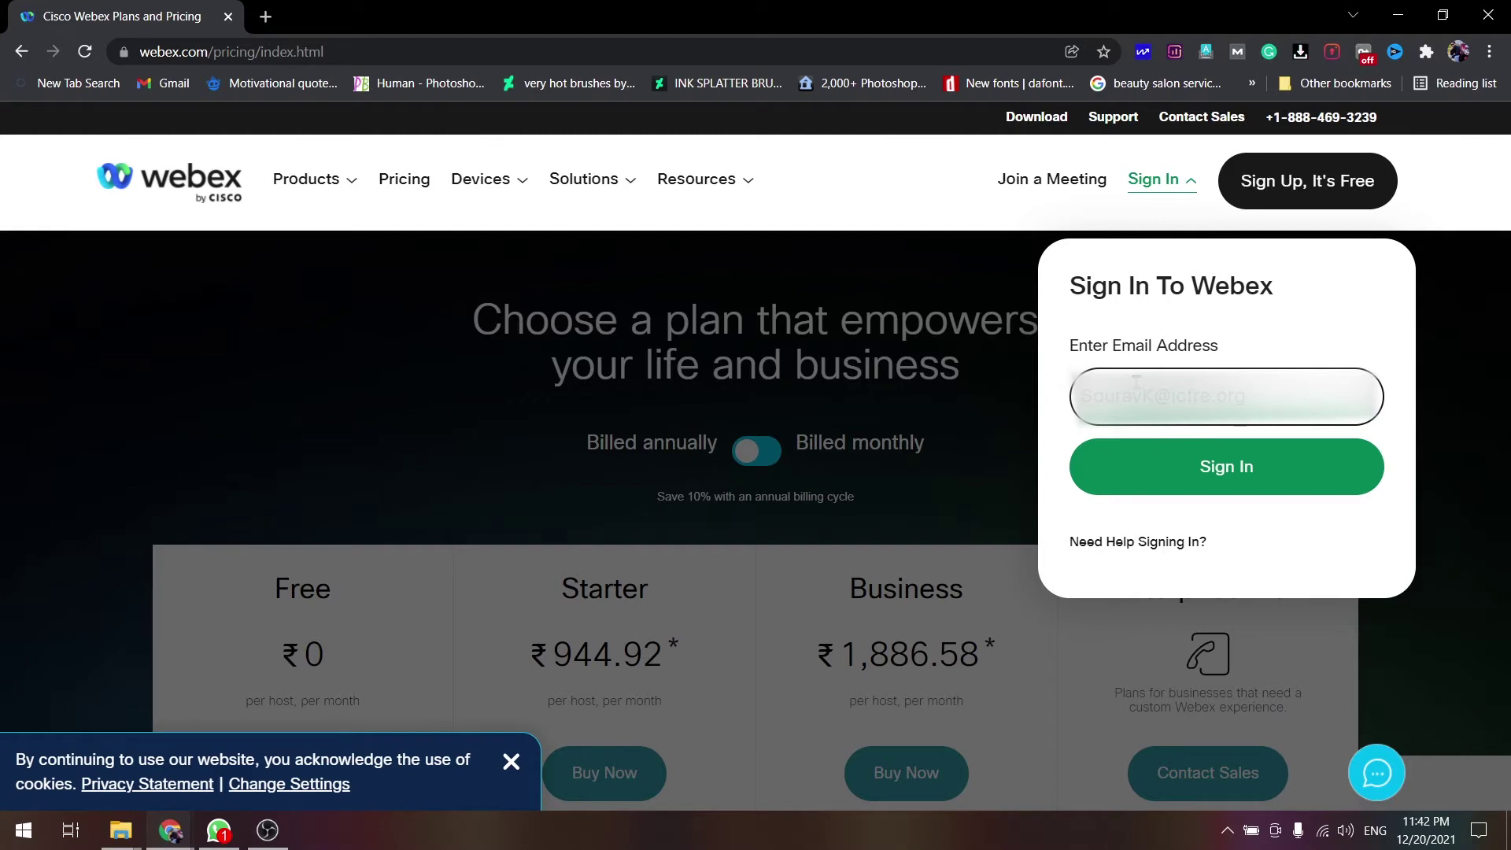
click(1259, 484)
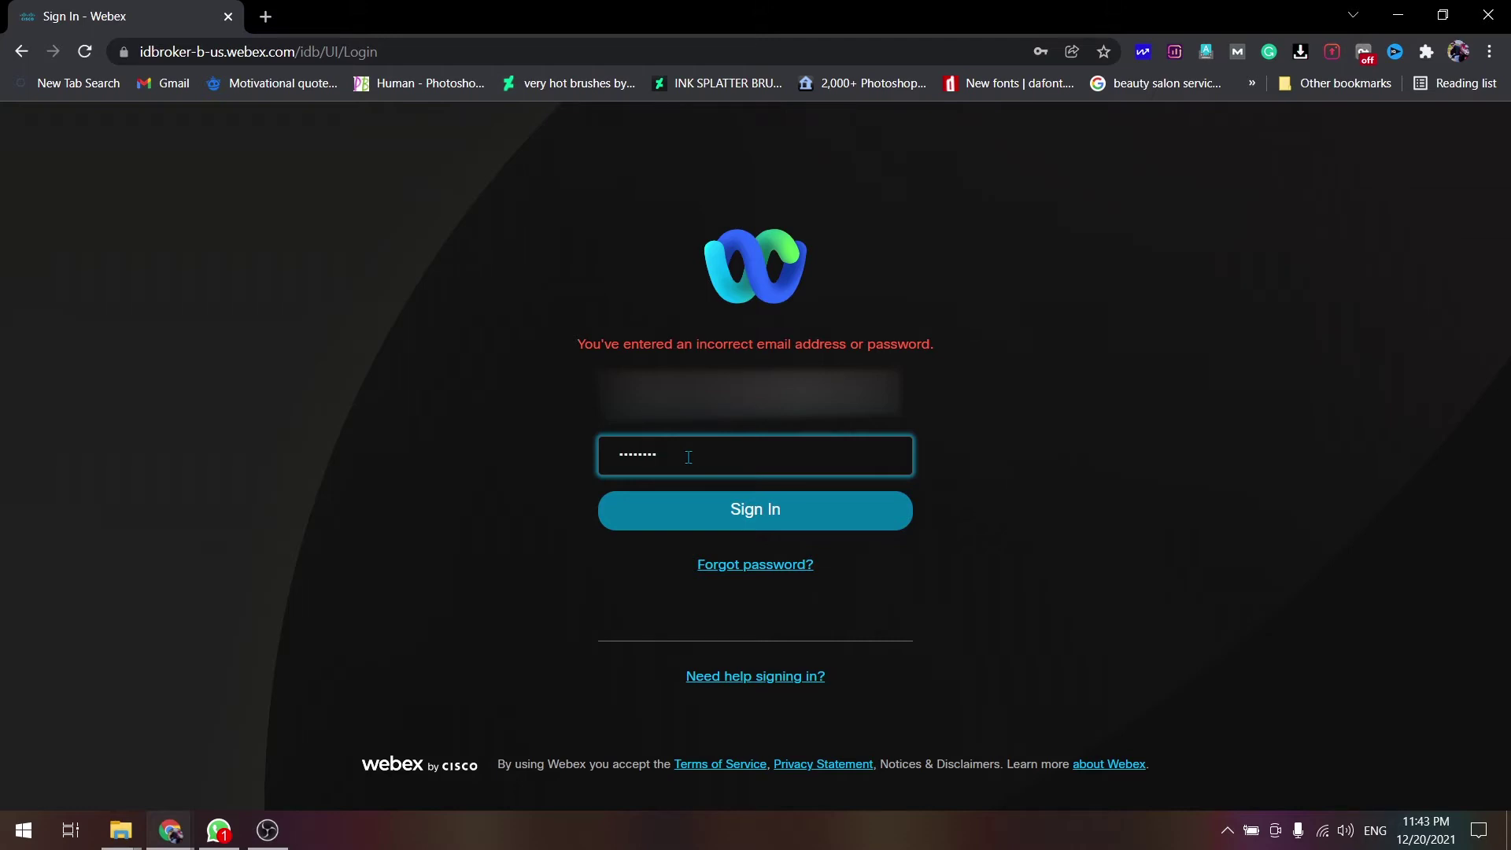
key(Return)
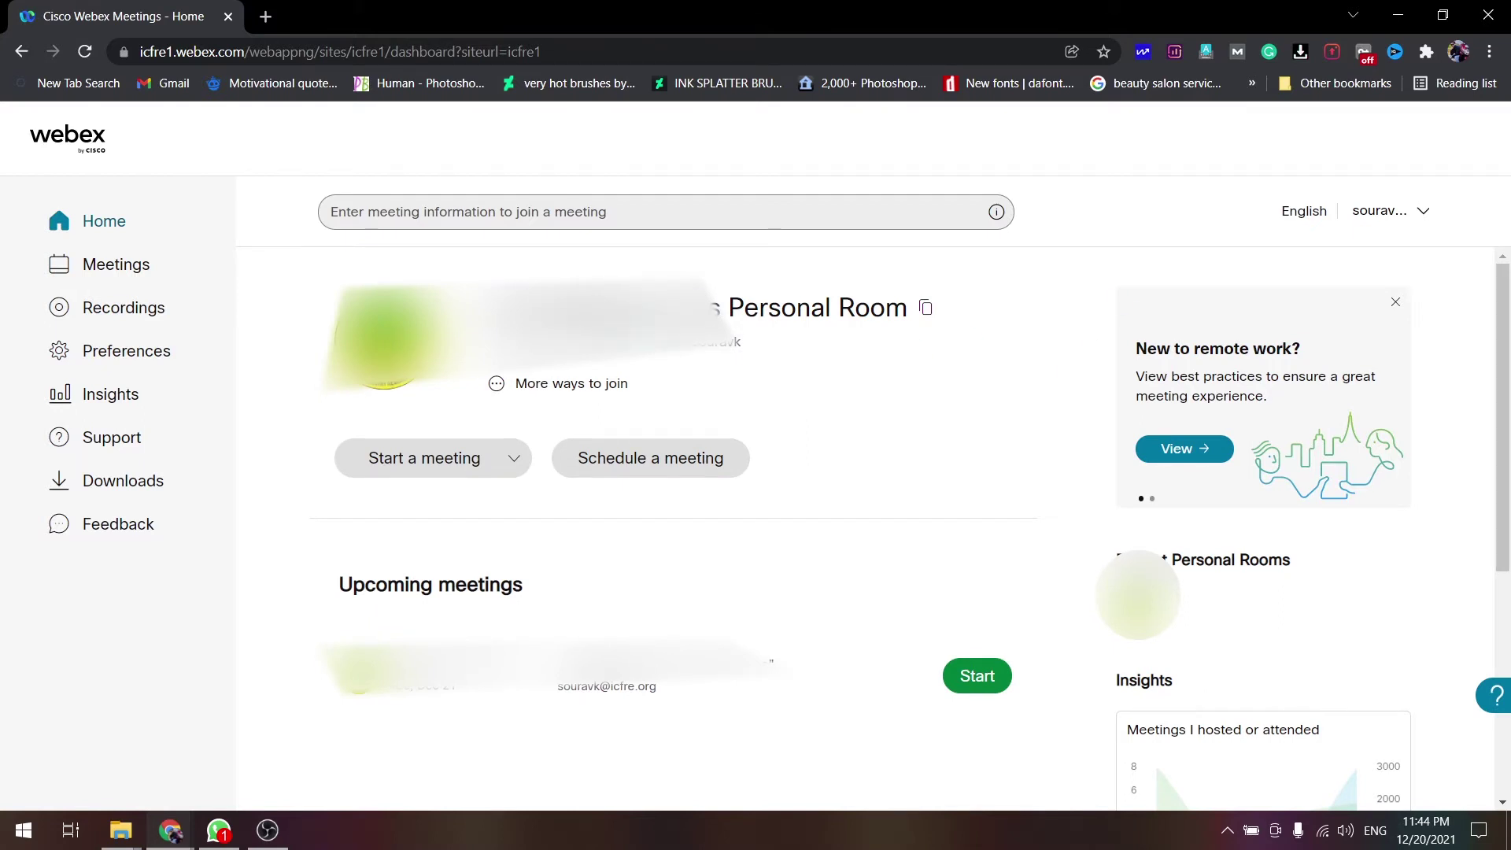
- Start a new meeting, dismiss the personal room suggestions, and enter 'Testing' as the topic
click(612, 472)
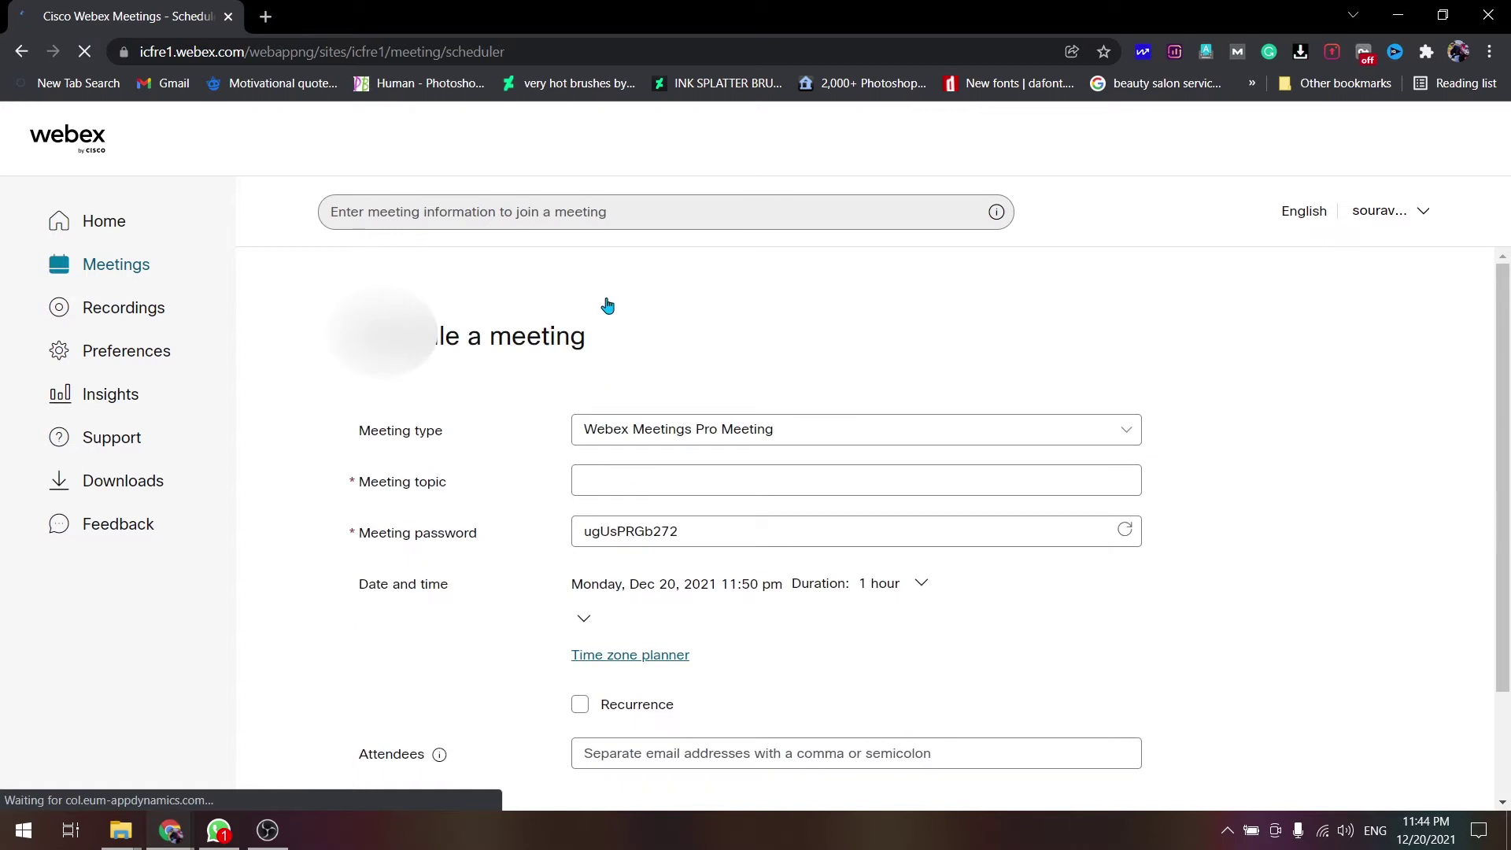
click(627, 211)
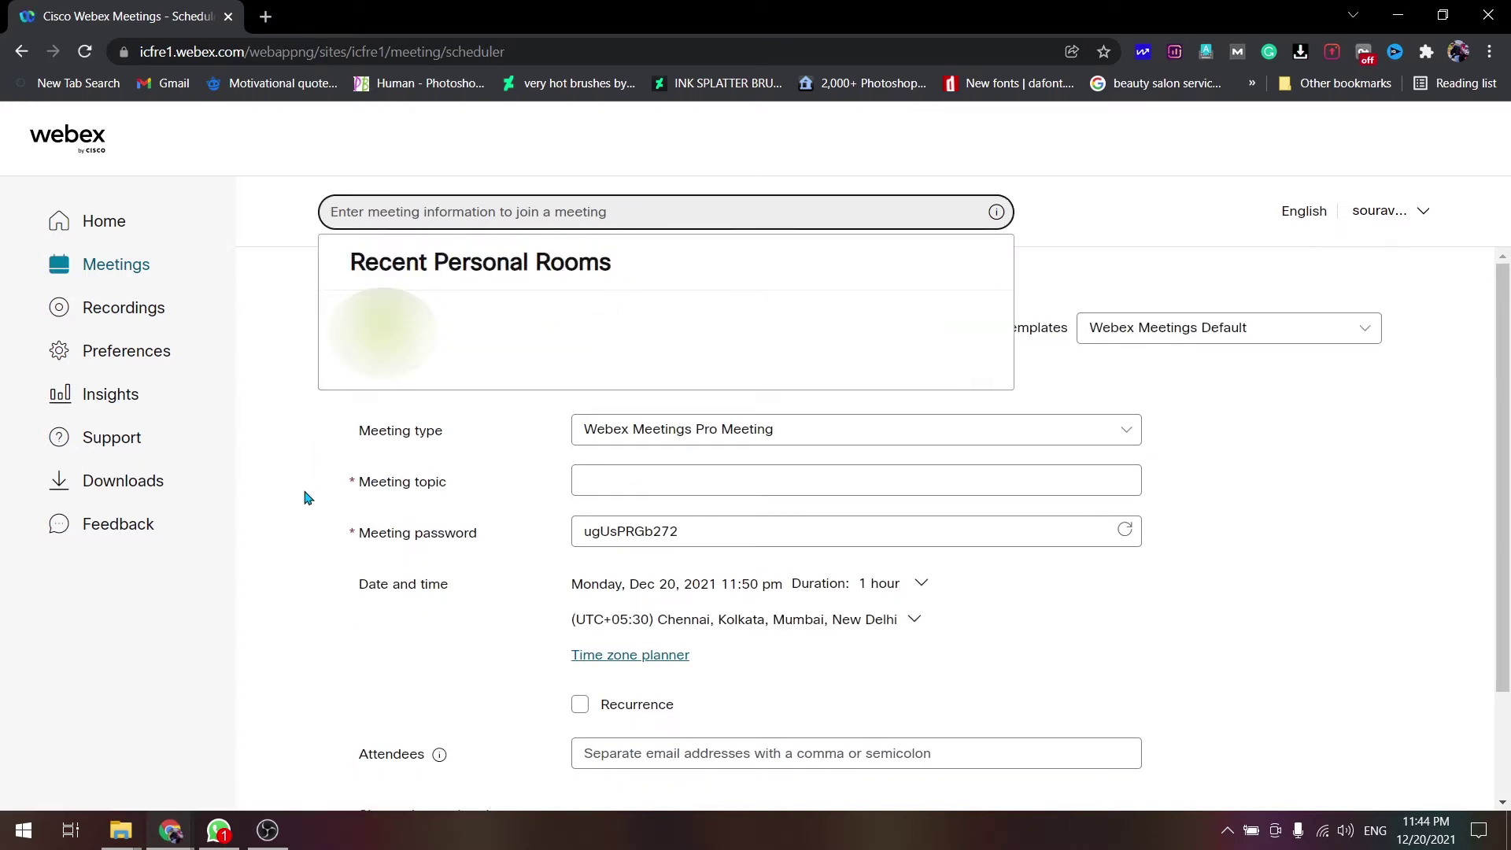
scroll(307, 497, down, 1)
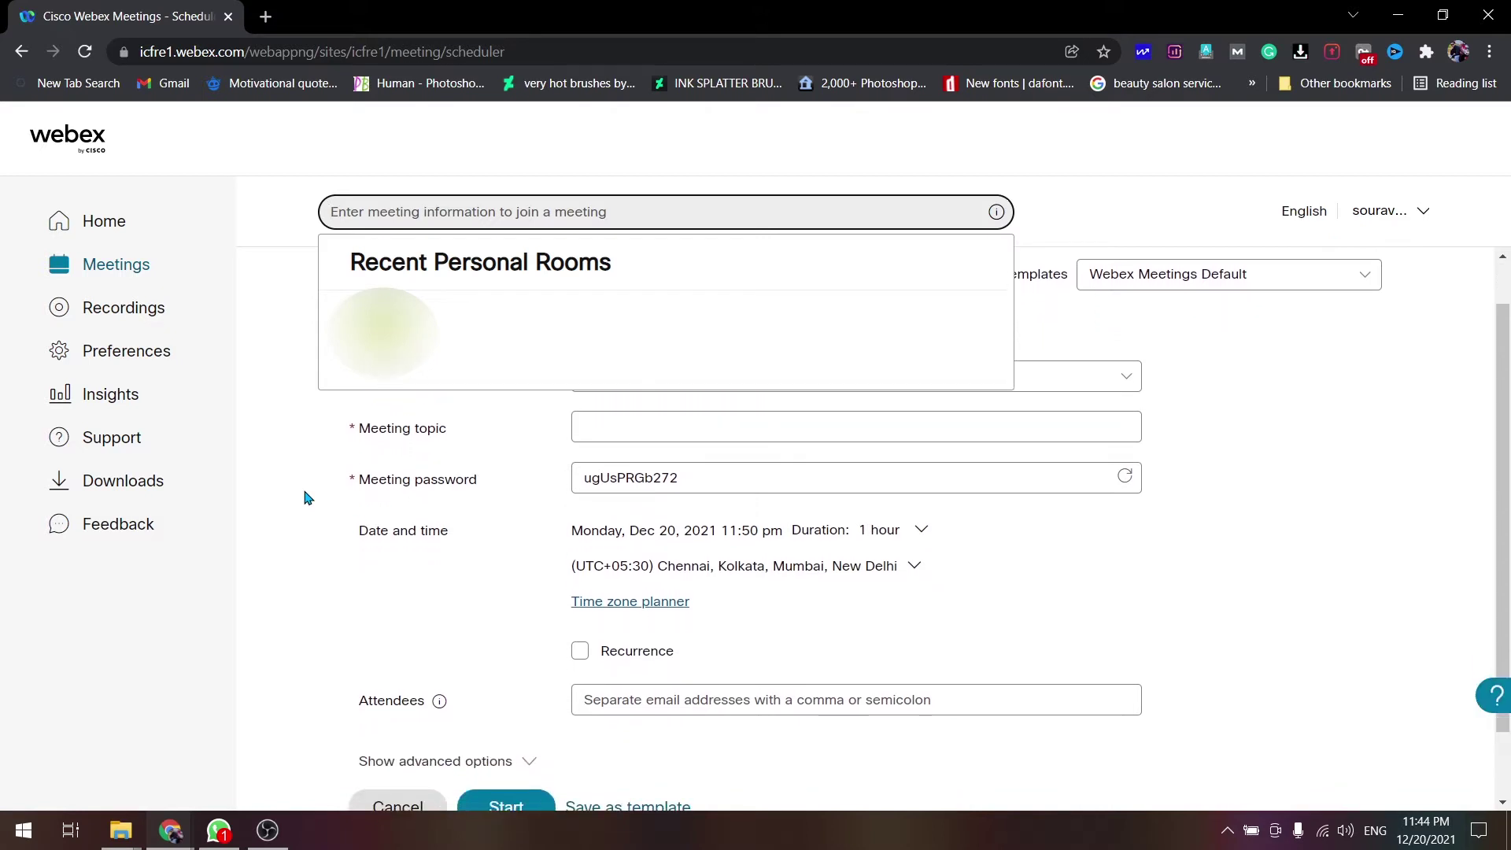
click(313, 504)
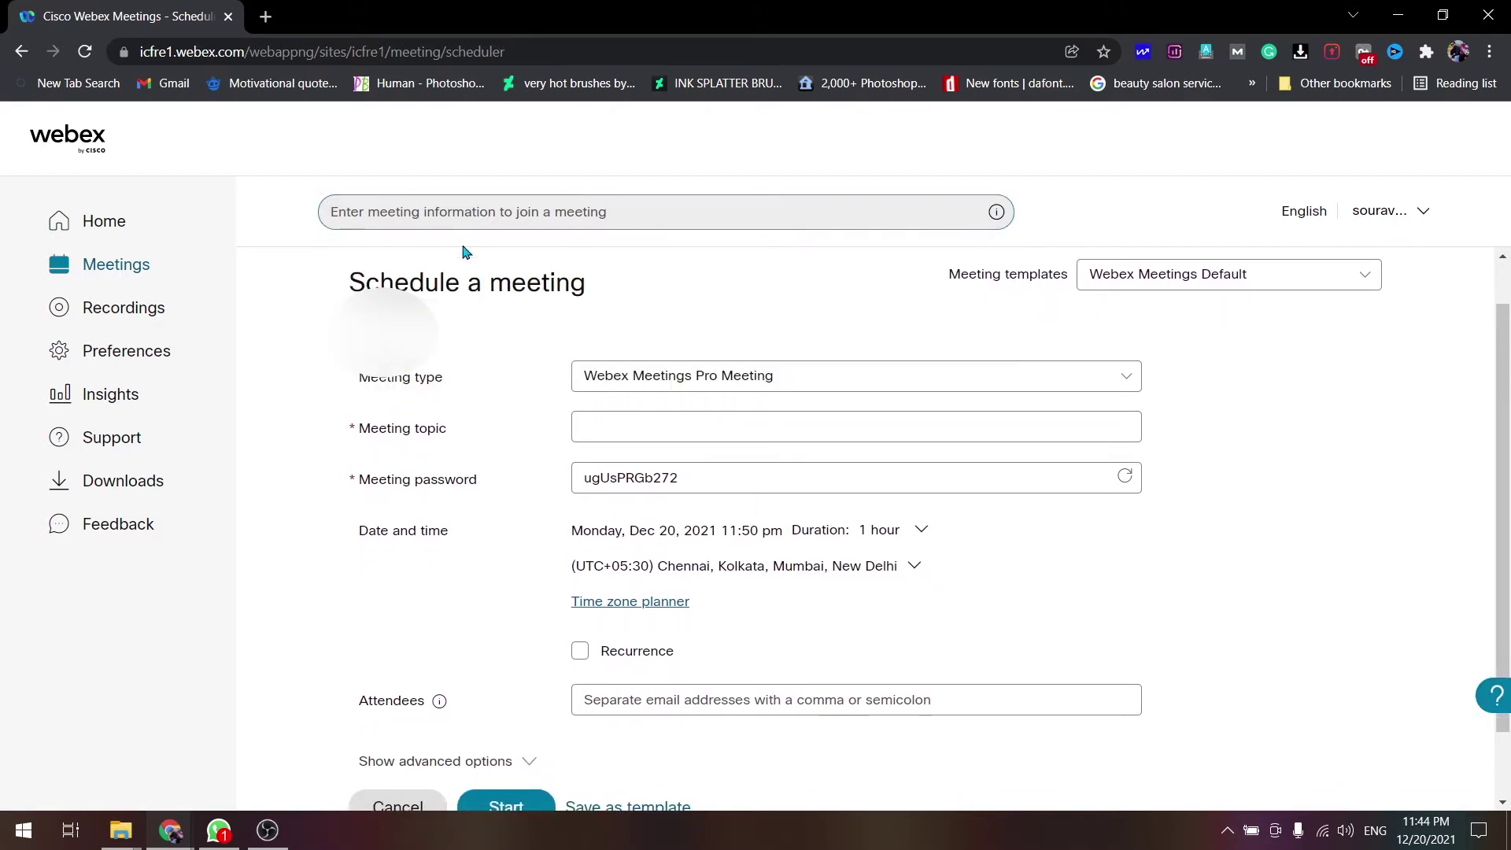
scroll(622, 315, down, 1)
click(625, 362)
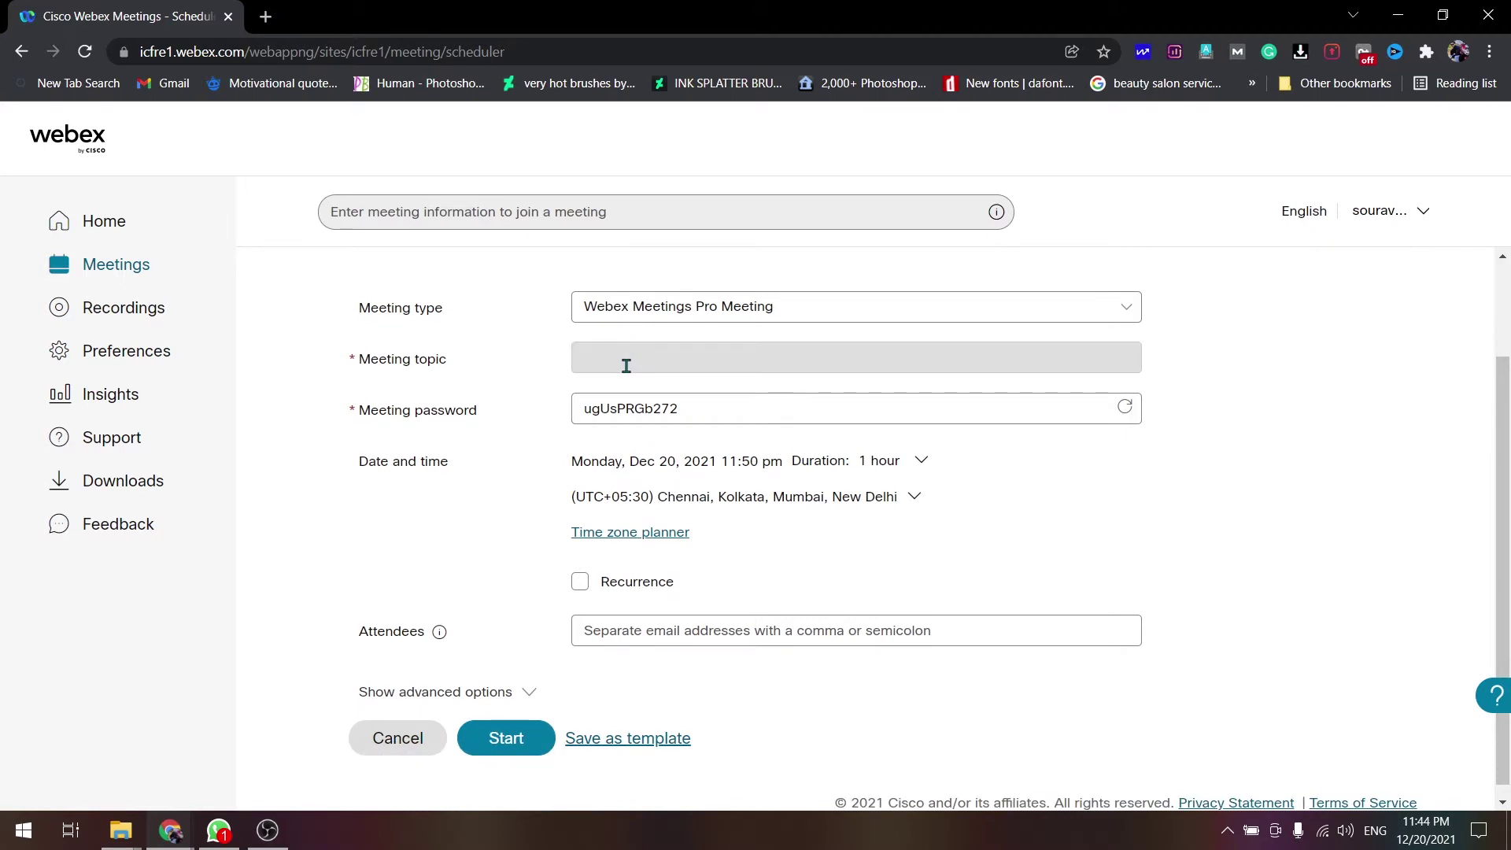
text(Te)
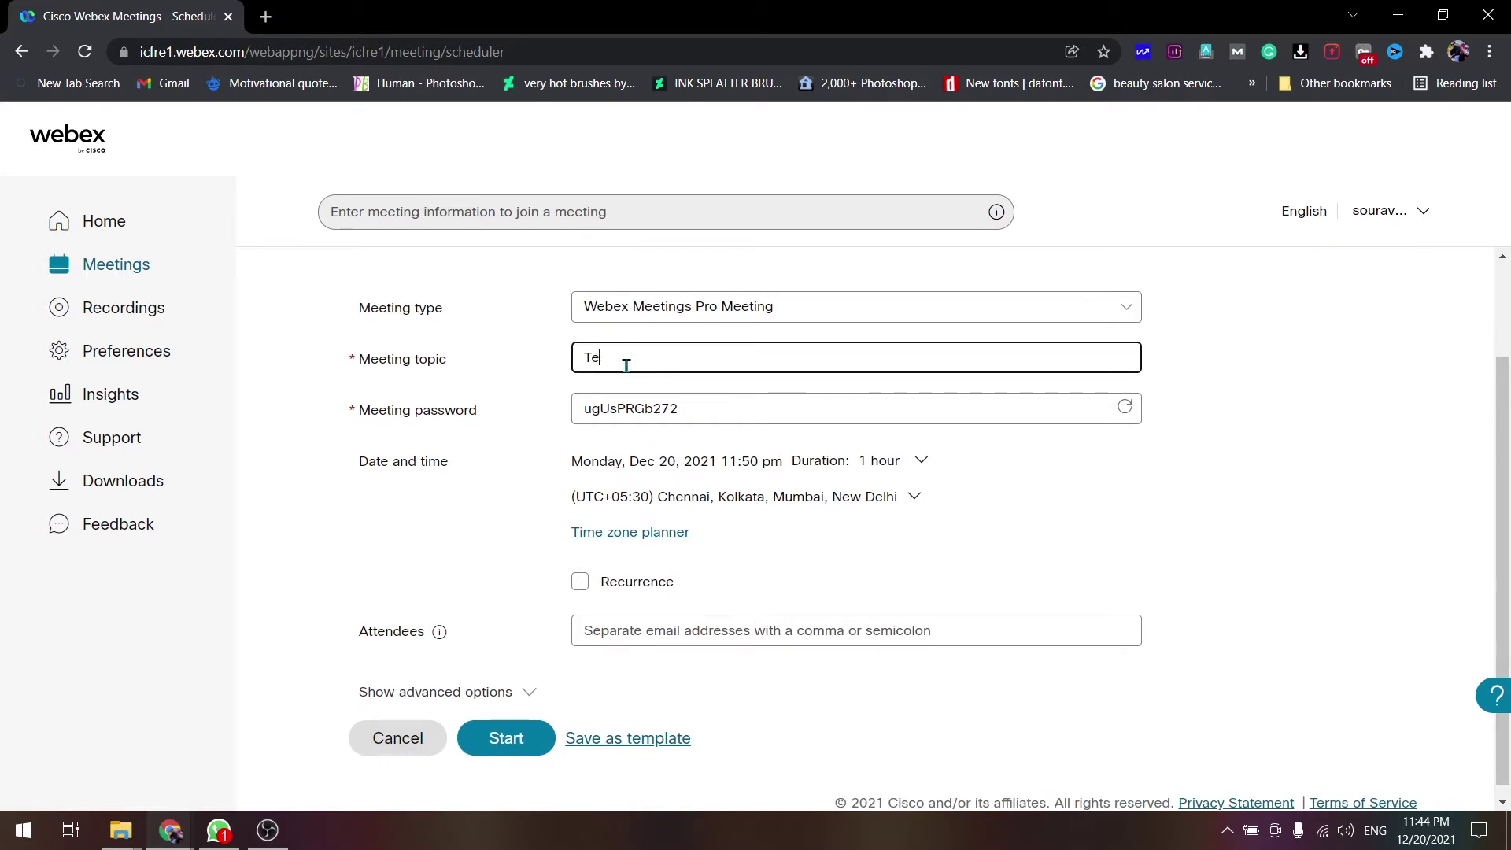
text(sting)
click(699, 411)
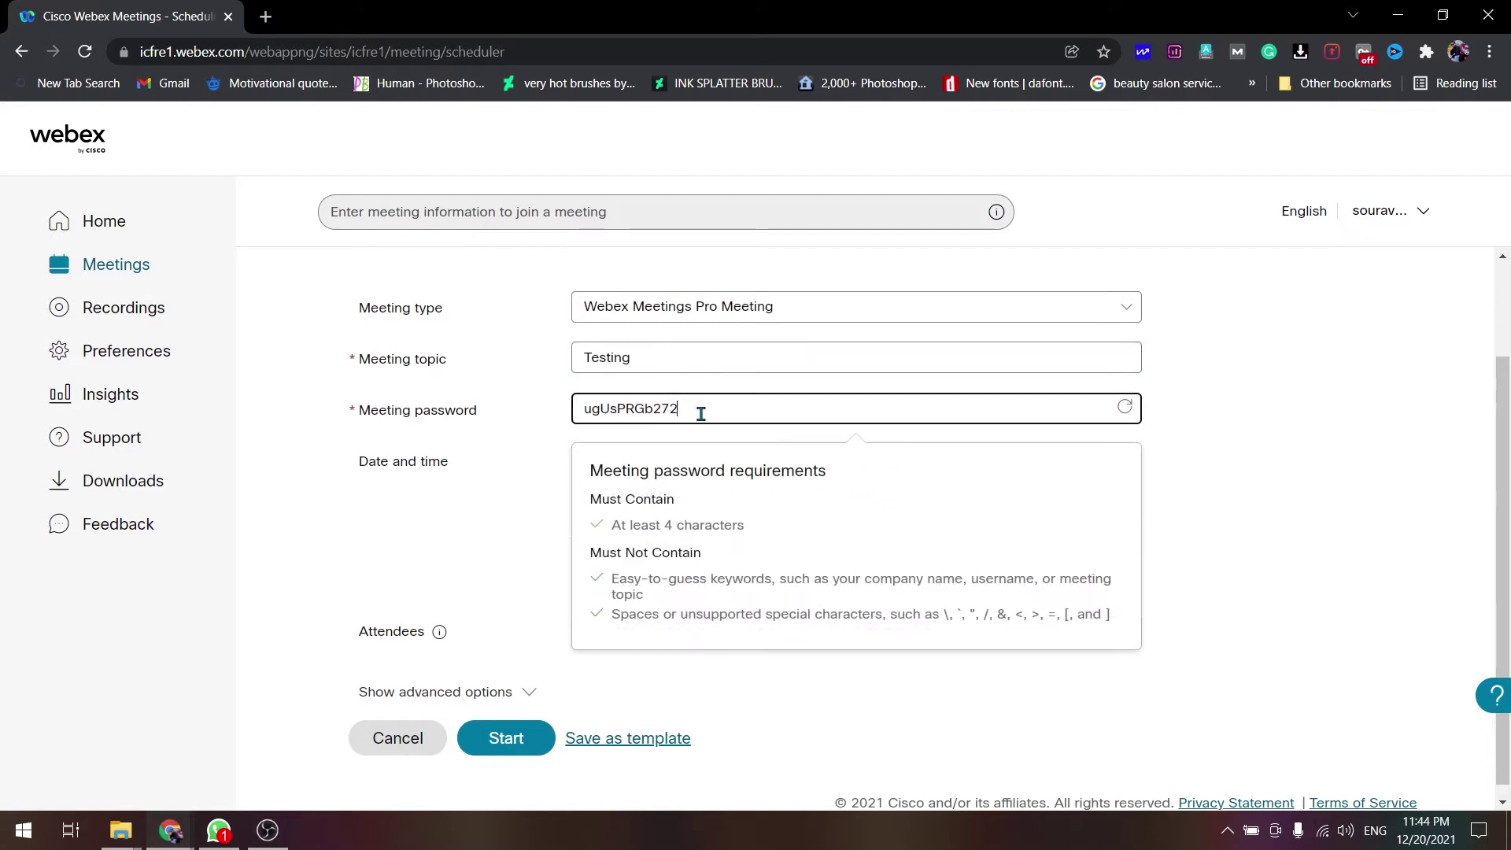
double_click(701, 410)
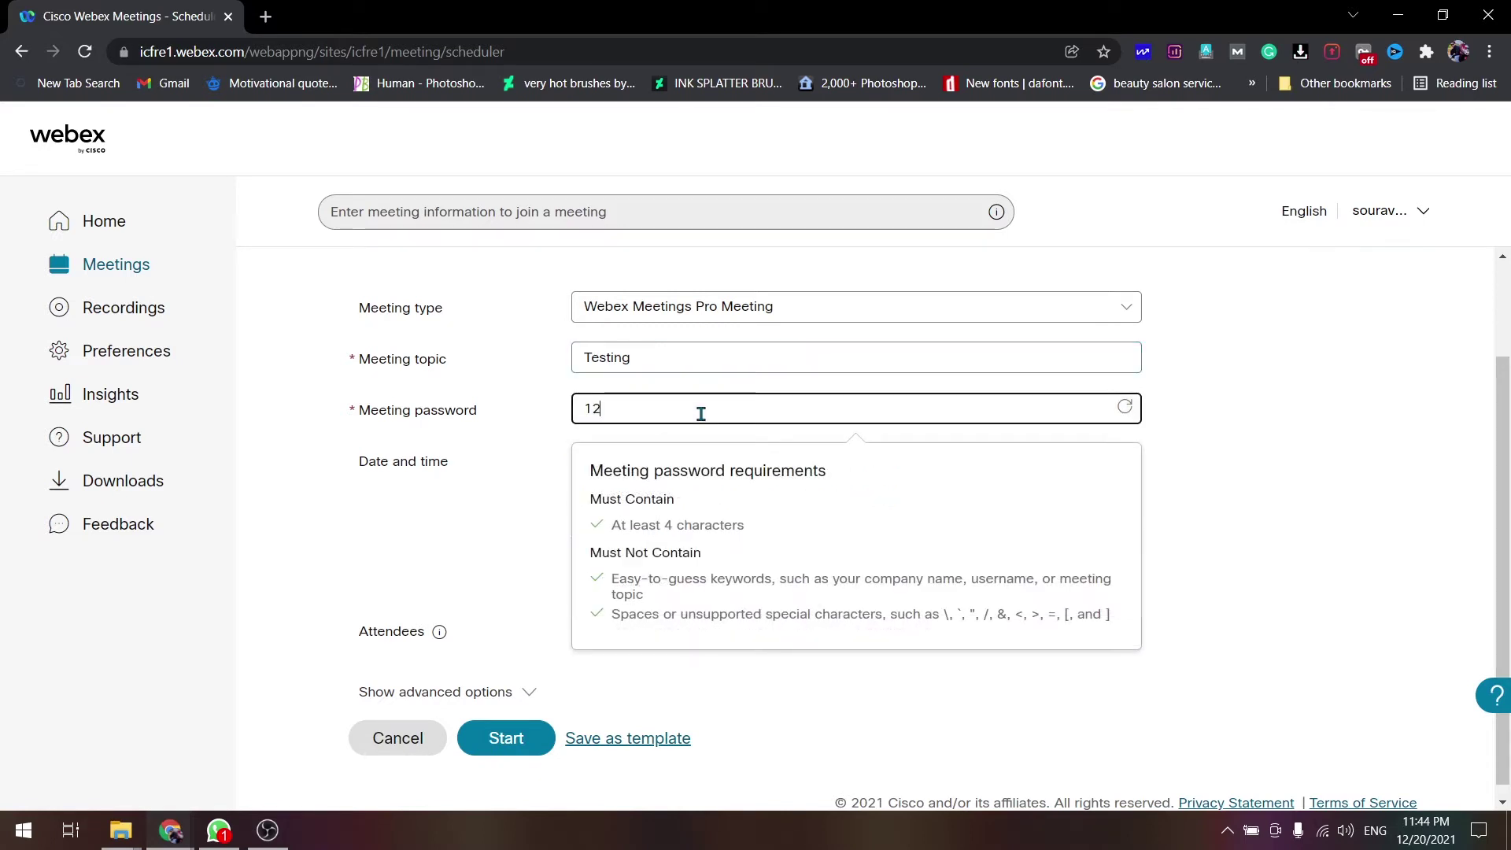
scroll(701, 413, down, 1)
click(543, 435)
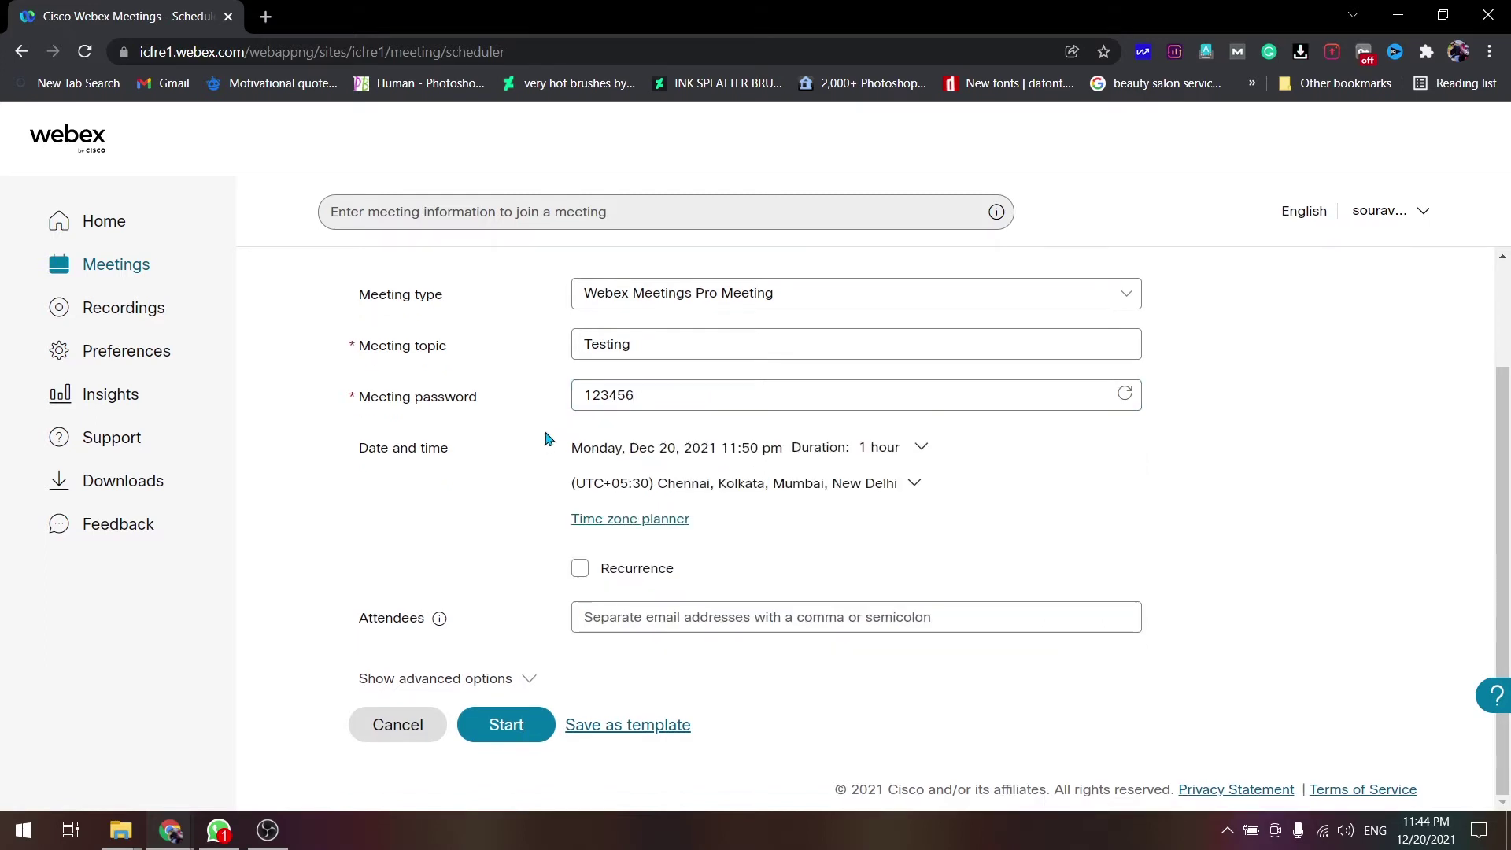
click(921, 447)
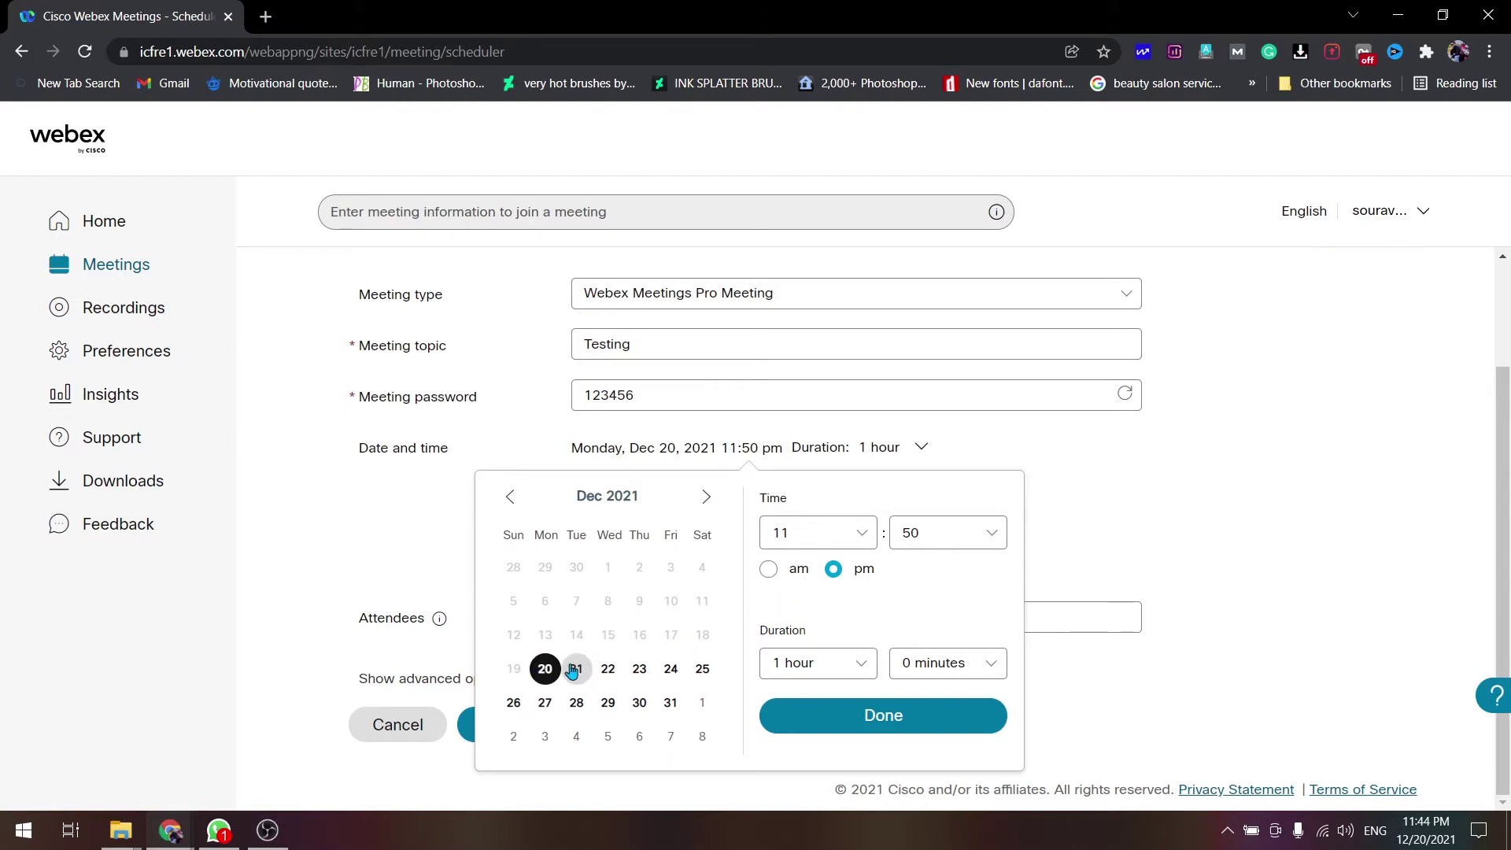
- Set the meeting date to Tuesday, Dec 21 with a 9:00 am start time
click(573, 668)
click(806, 535)
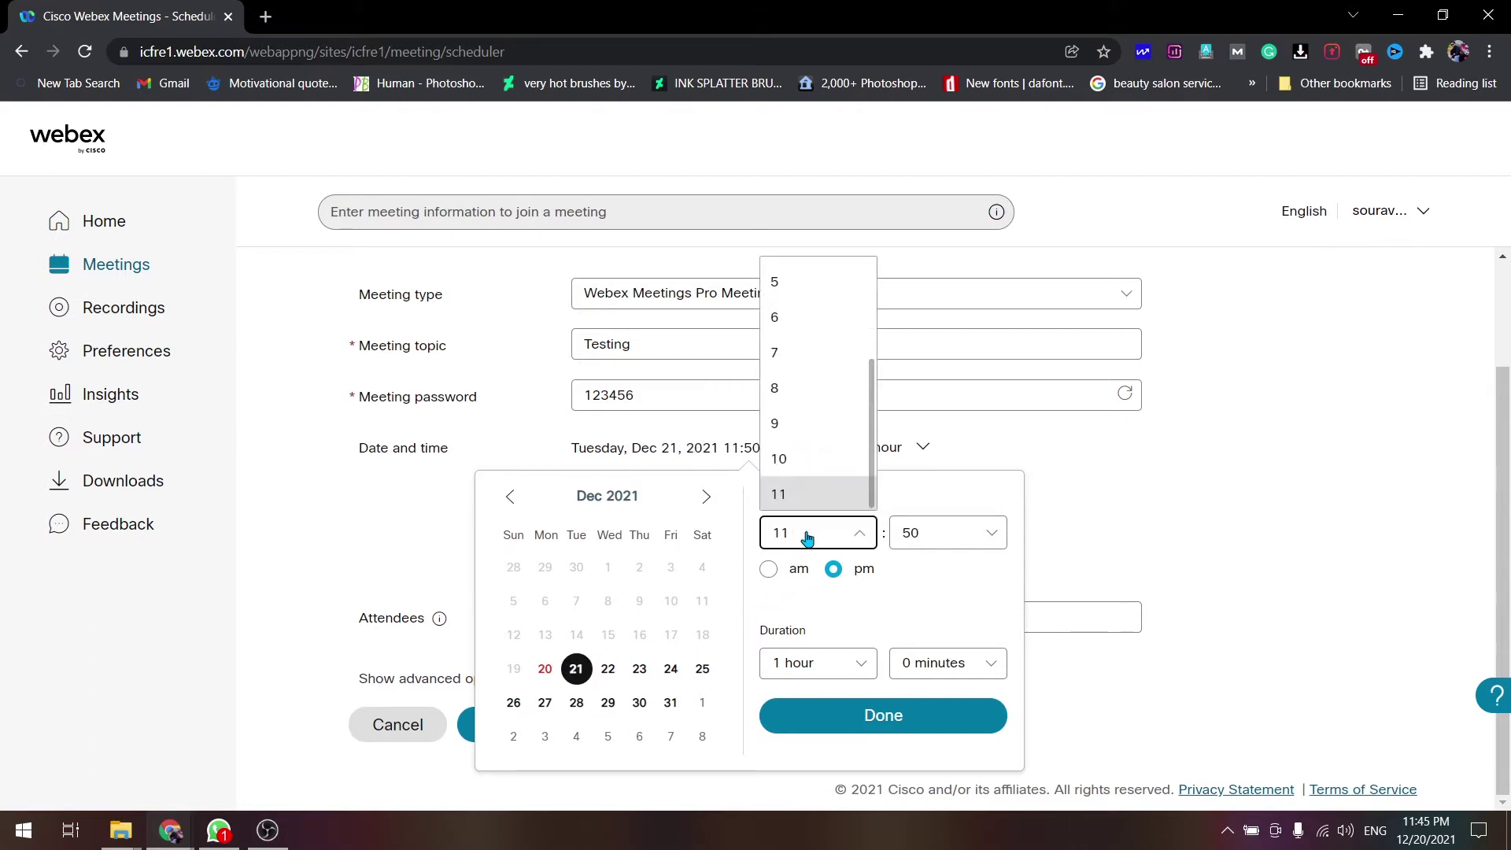
click(915, 612)
click(934, 533)
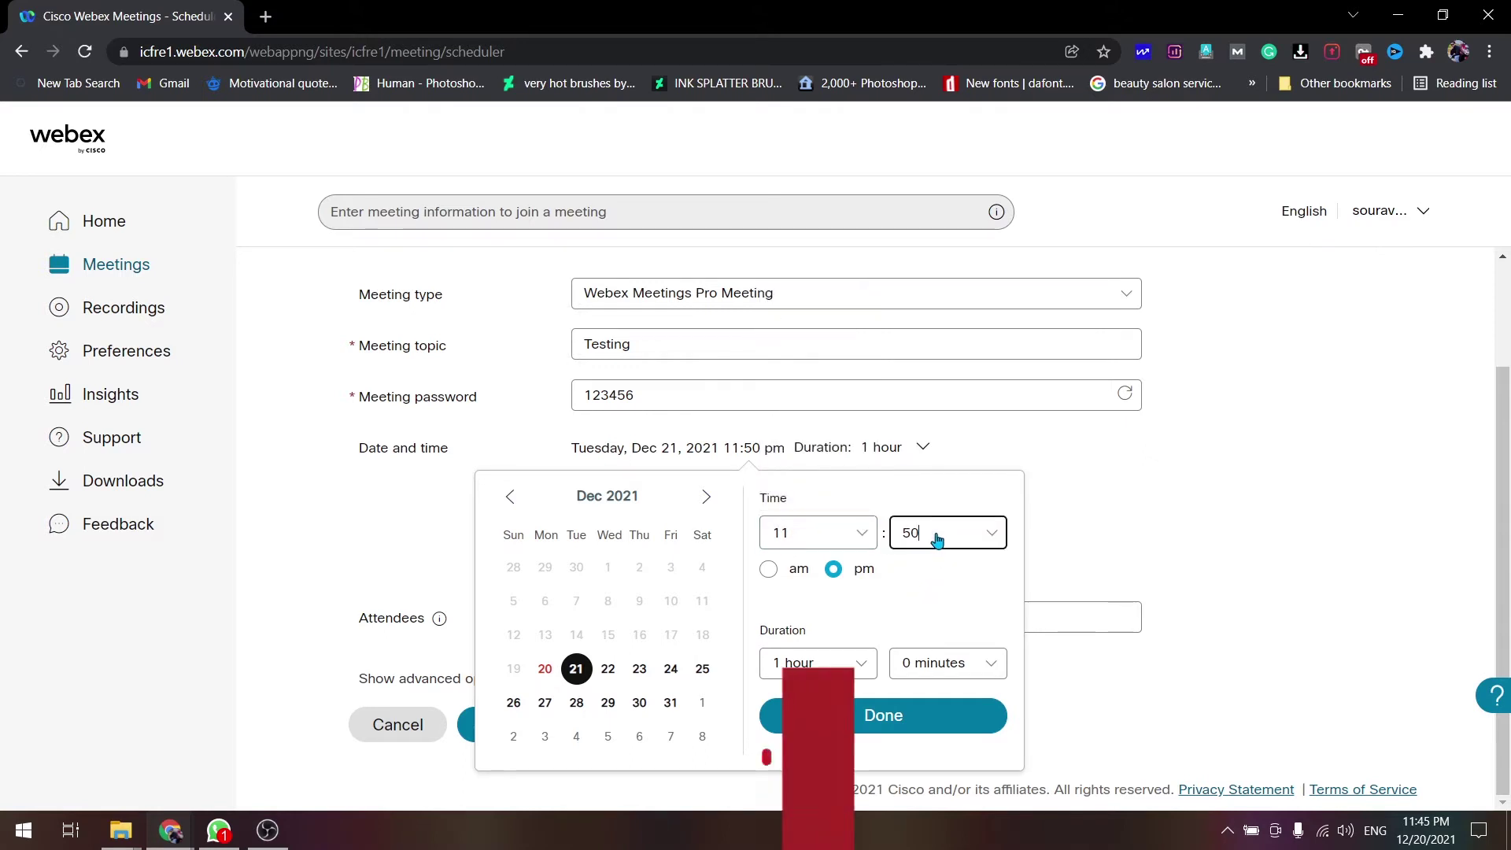
scroll(915, 422, up, 3)
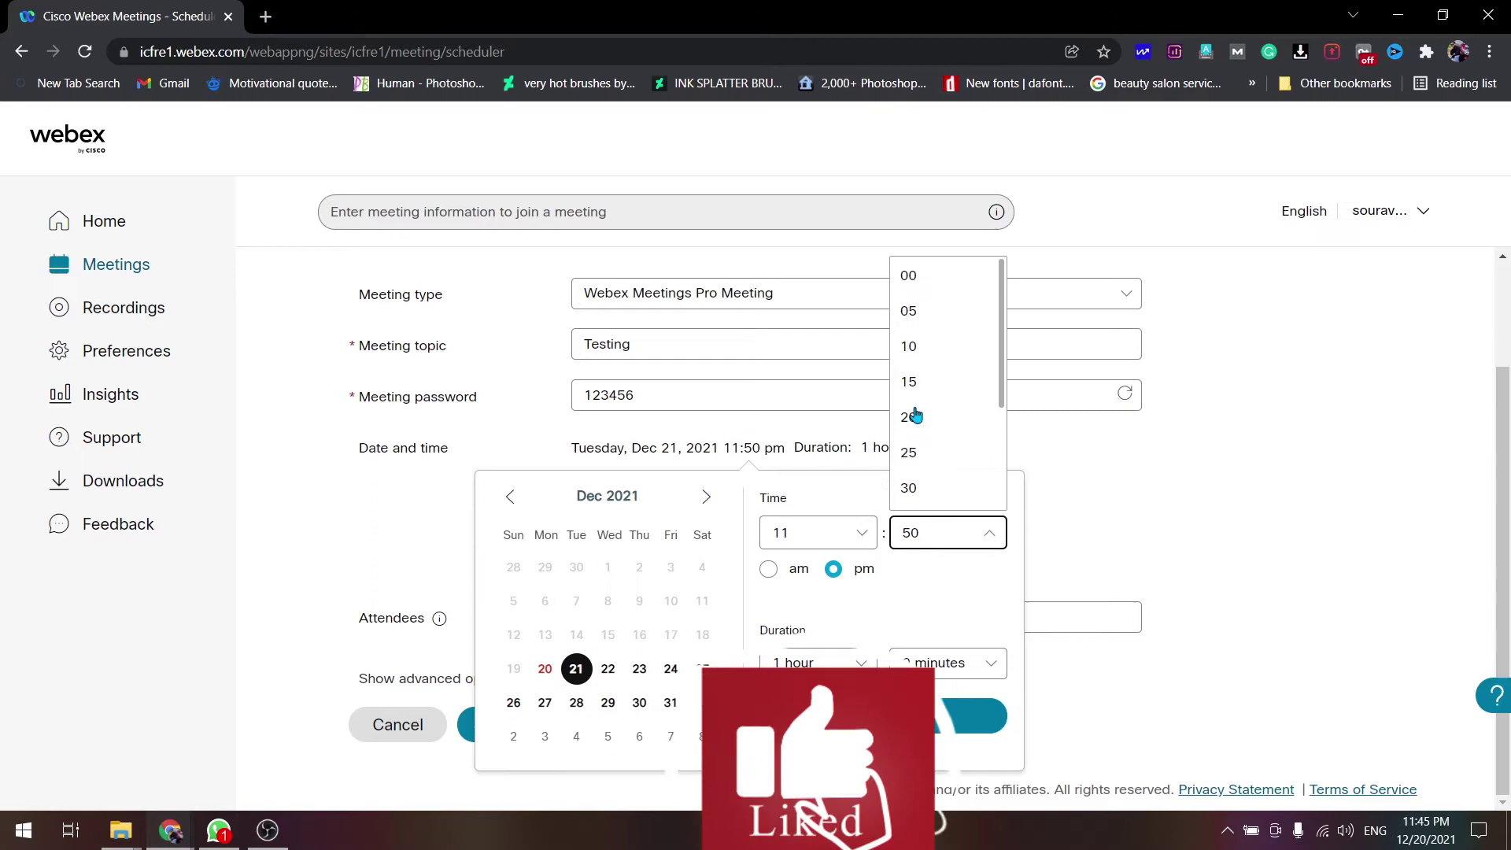
click(909, 280)
click(806, 523)
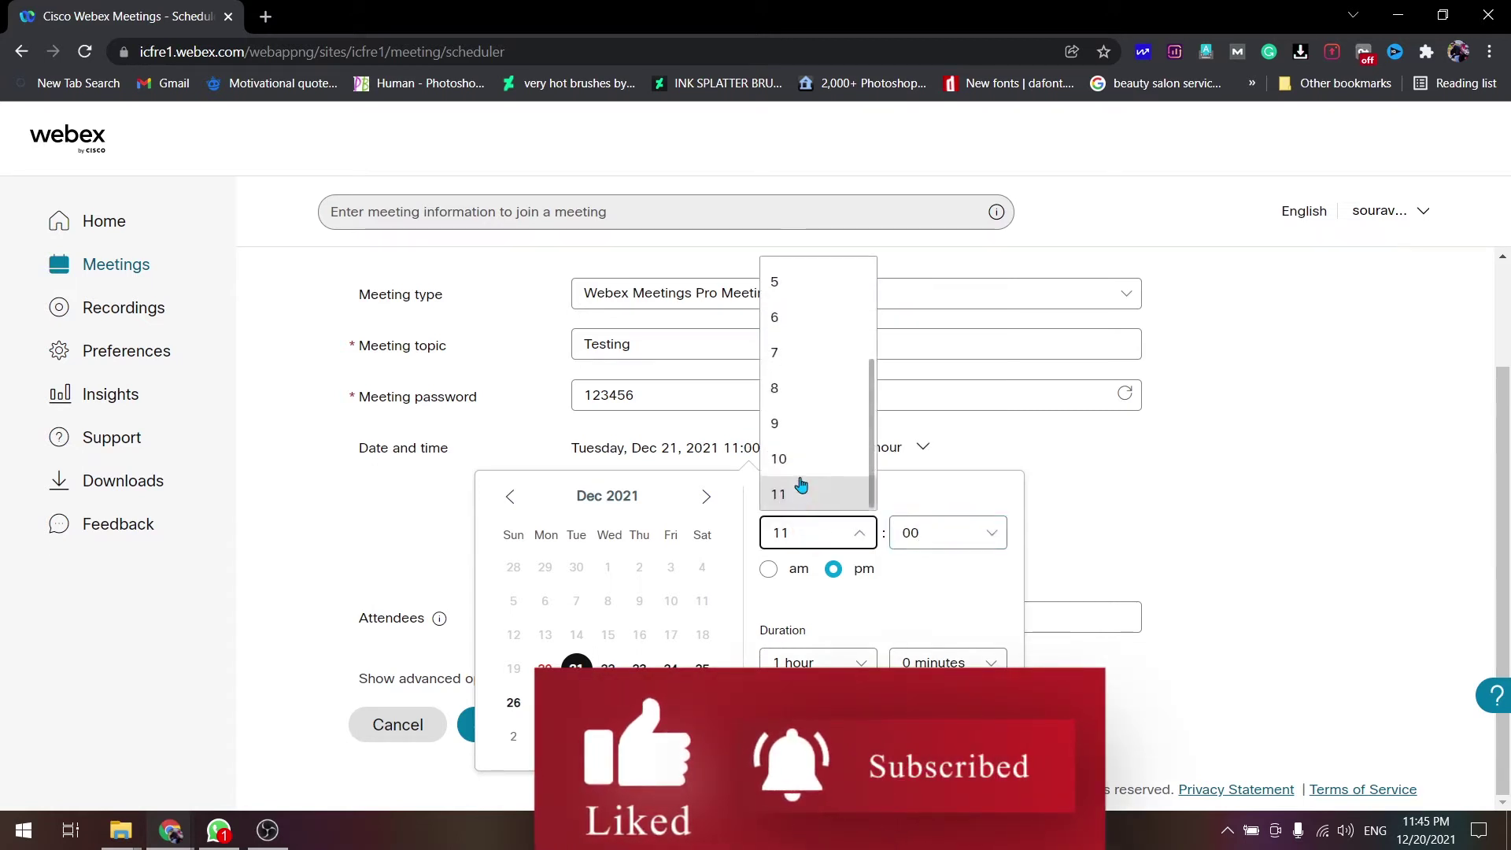
scroll(810, 339, up, 3)
scroll(798, 331, down, 3)
click(790, 431)
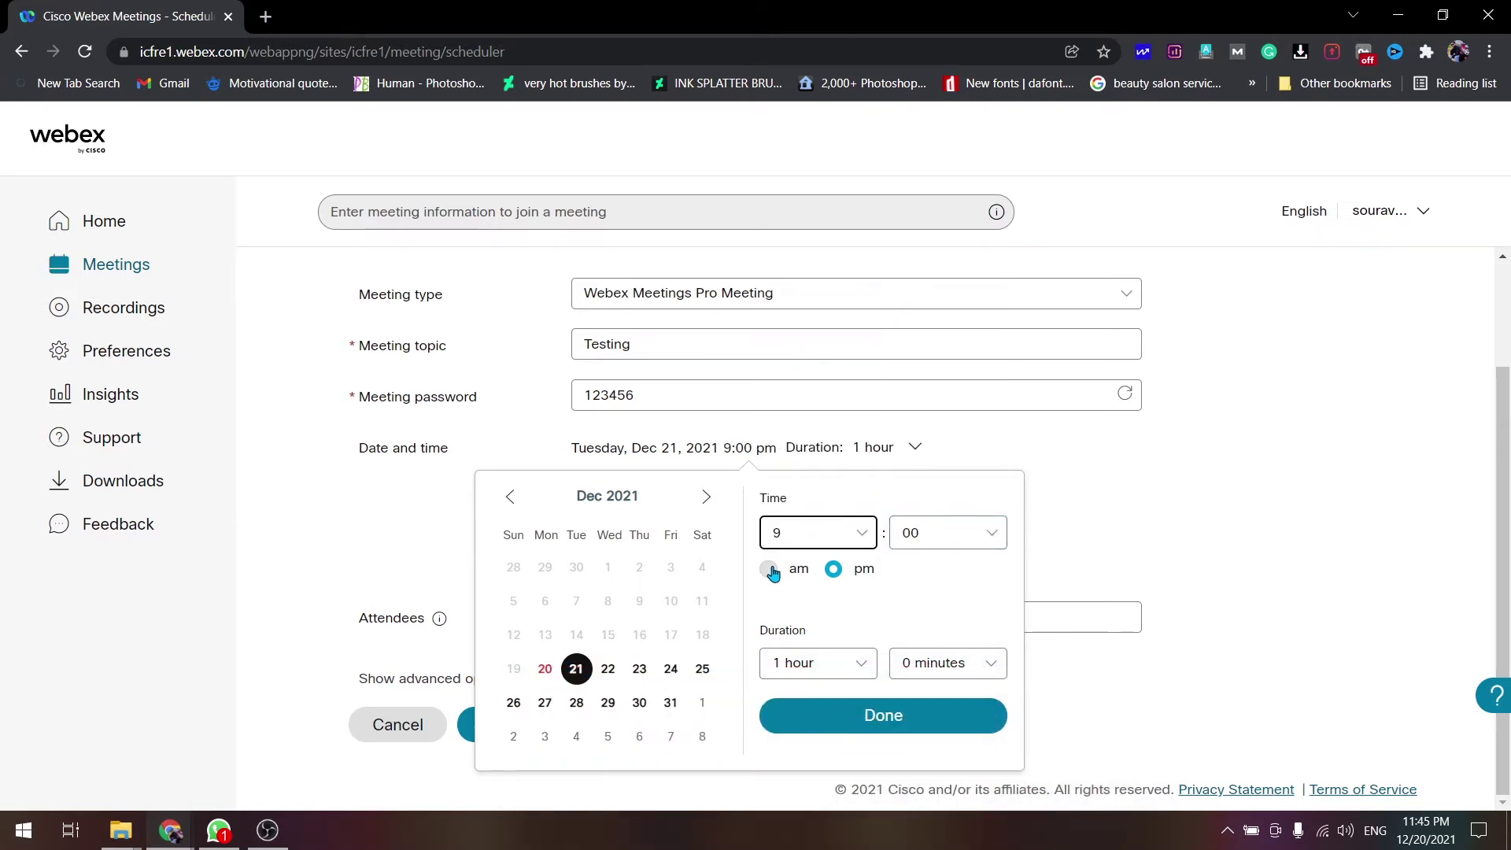
click(770, 570)
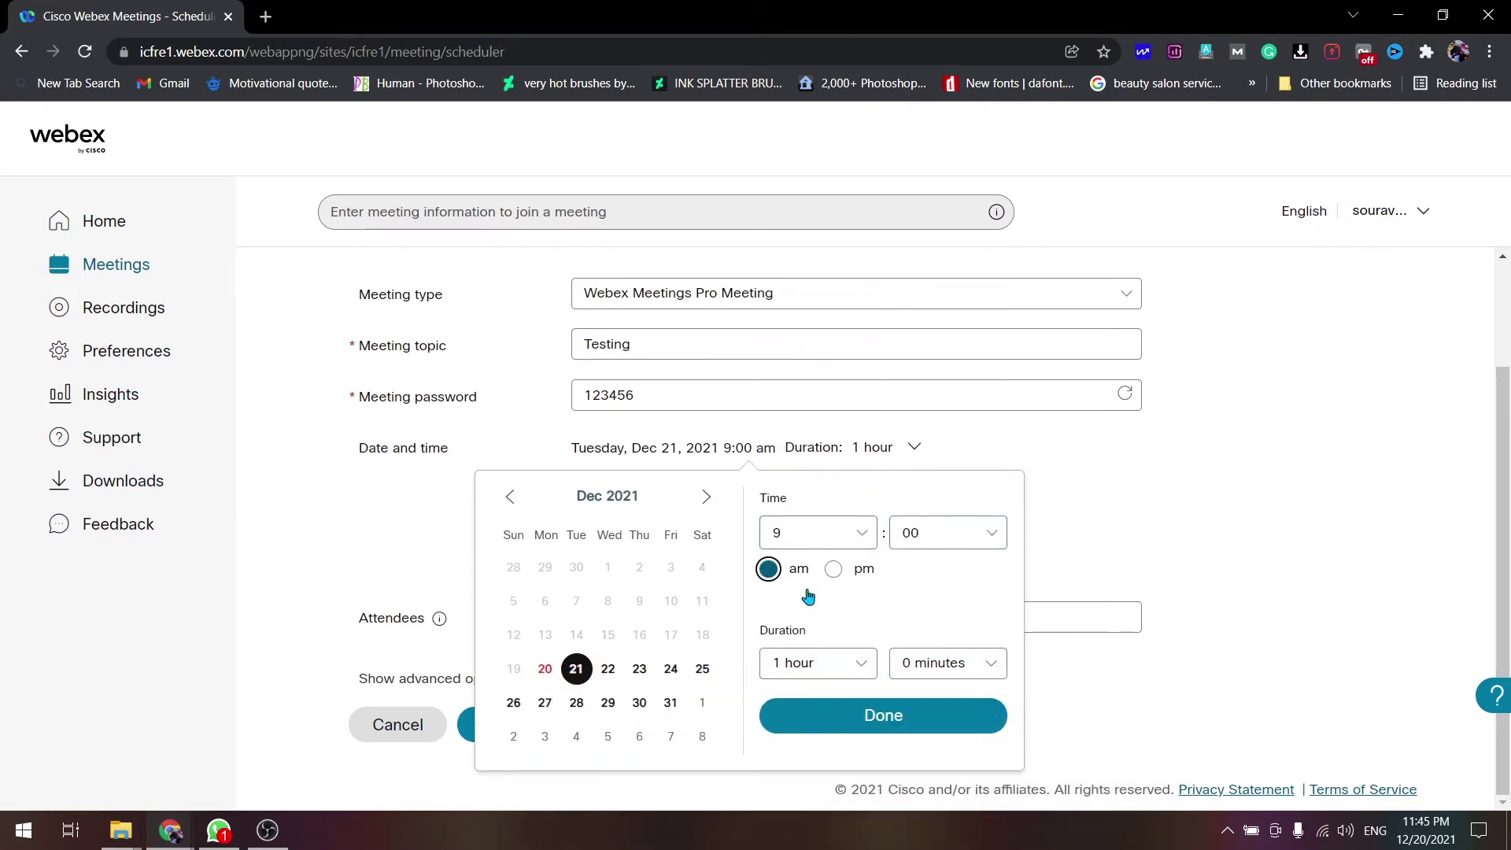
- Set the duration to 1 hour 30 minutes and confirm the schedule
click(821, 667)
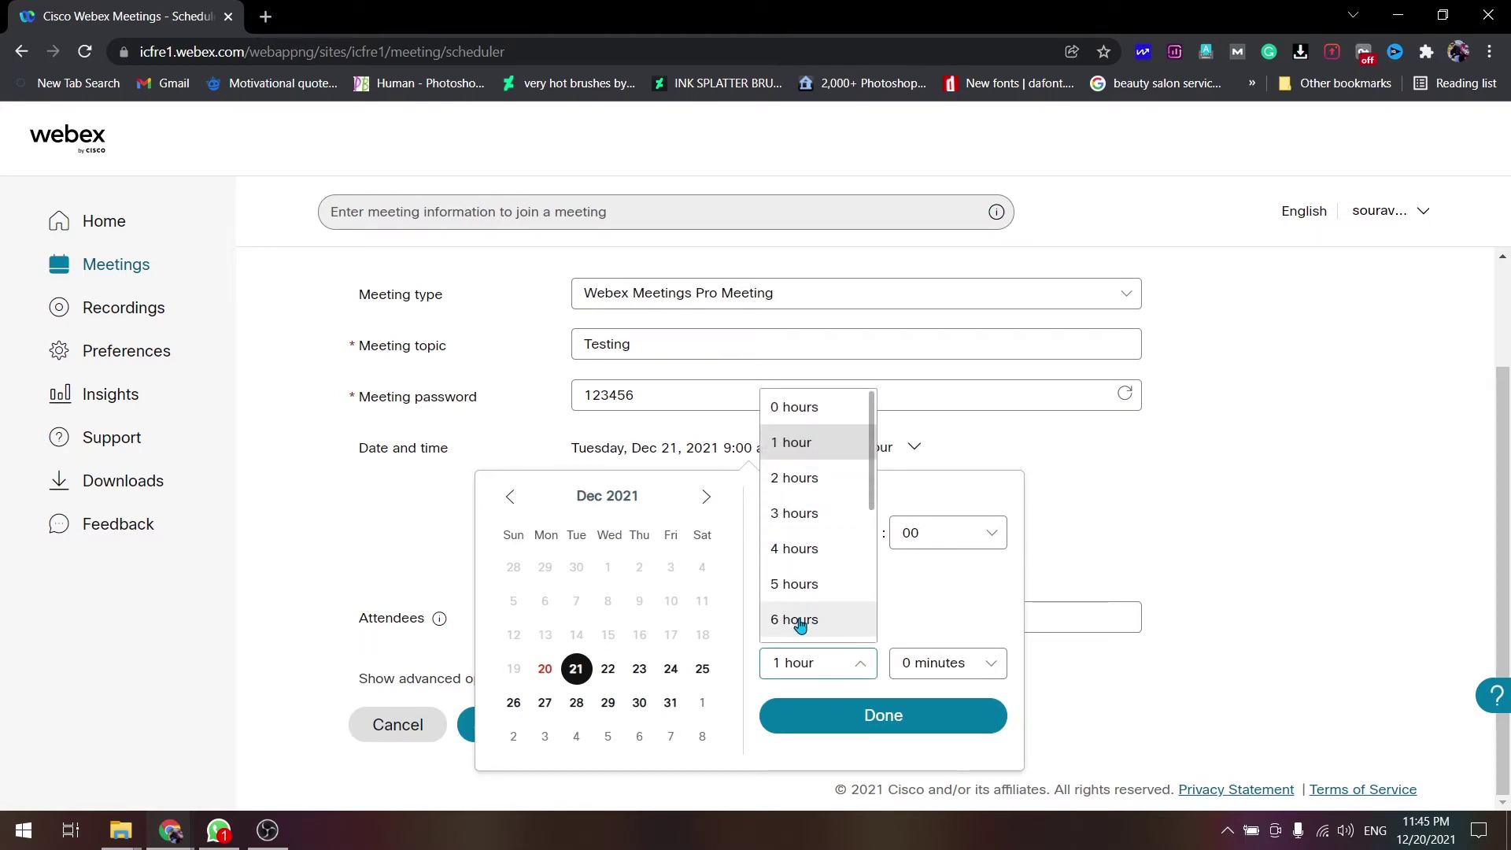
click(801, 445)
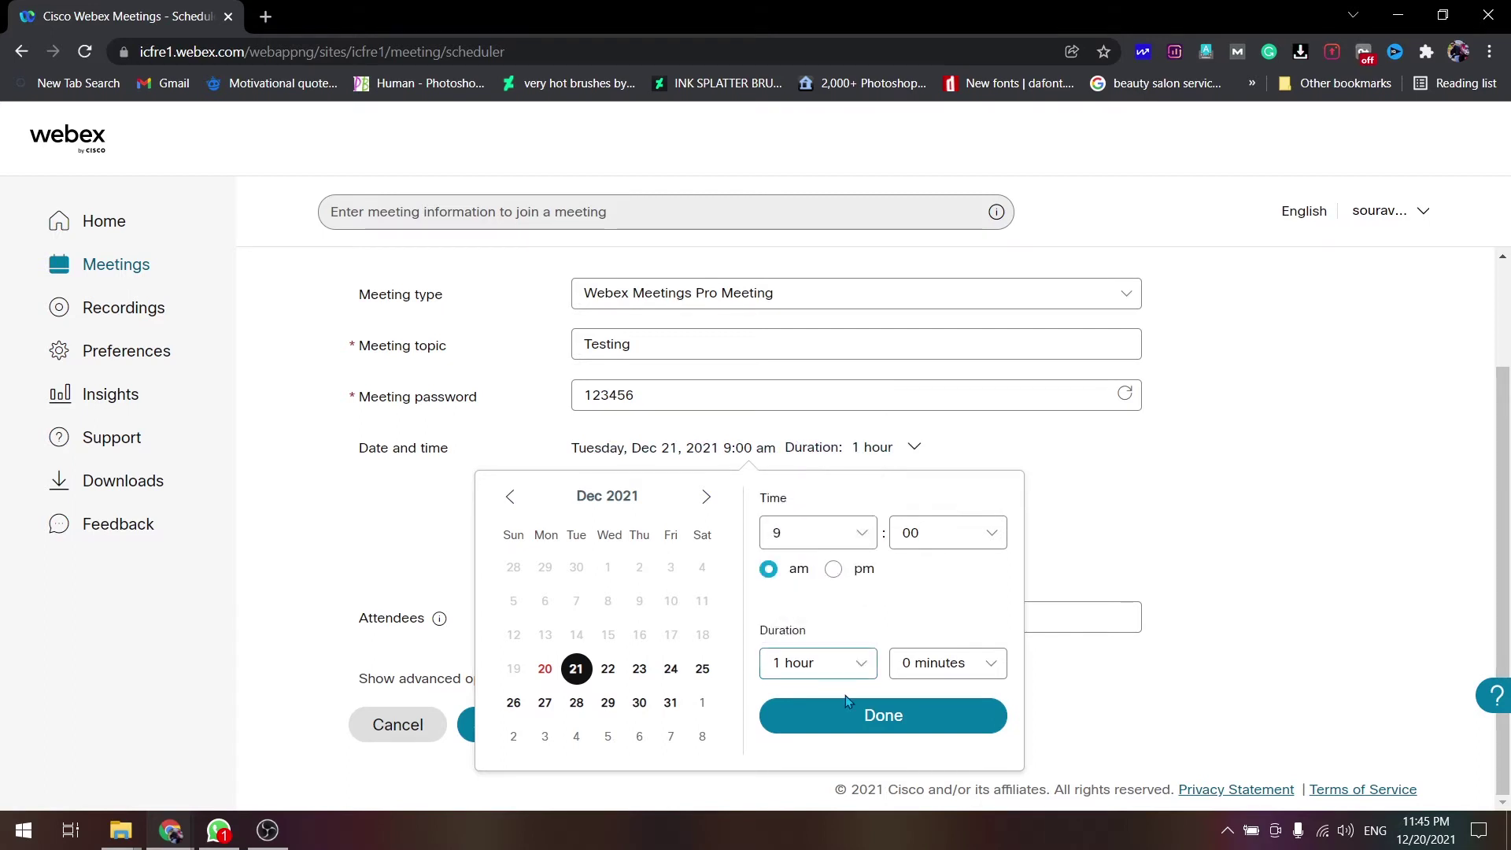
click(934, 669)
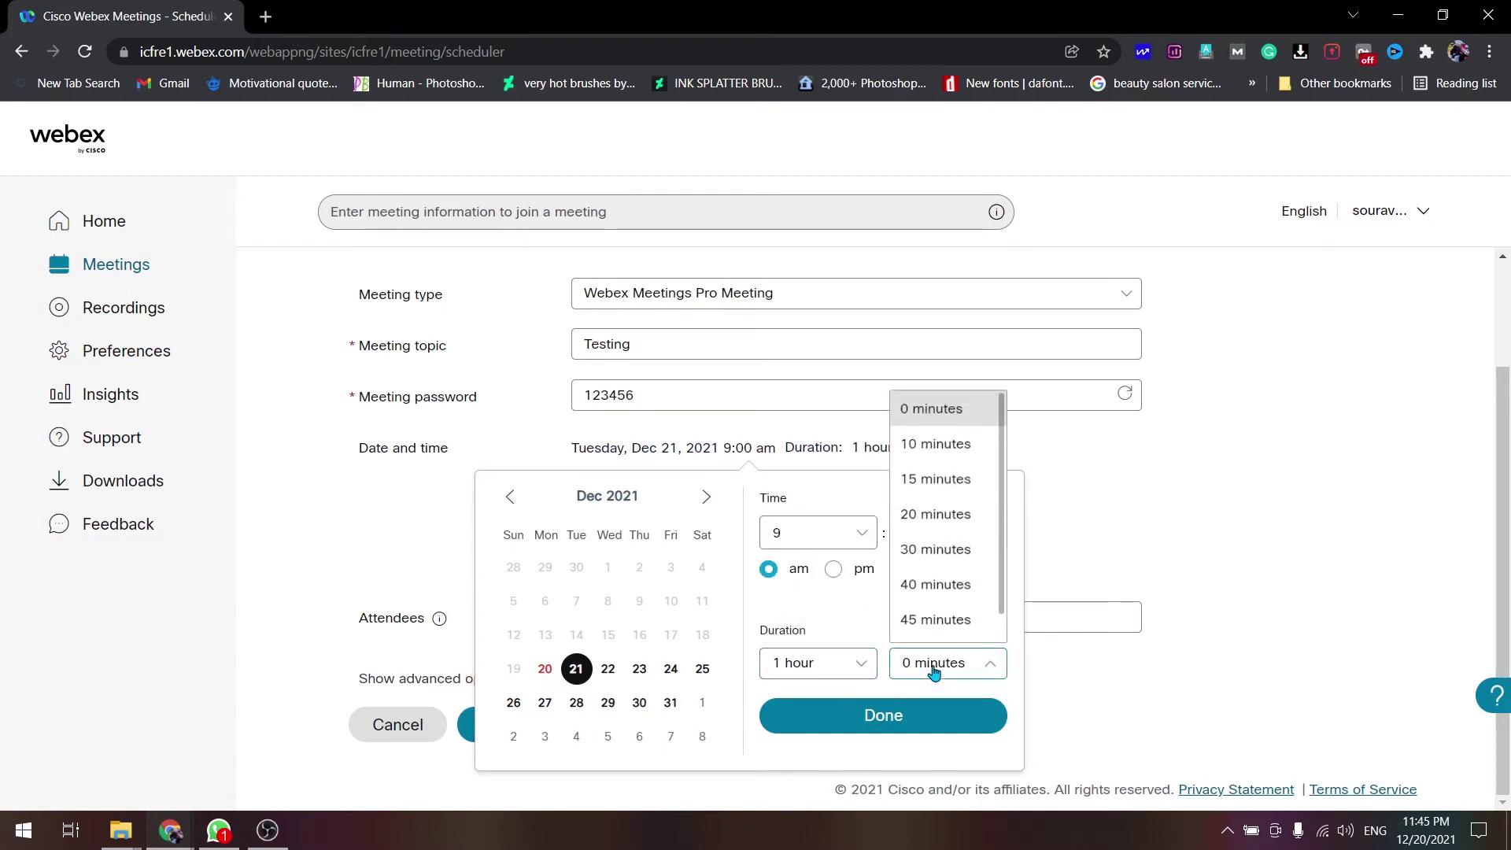
click(921, 546)
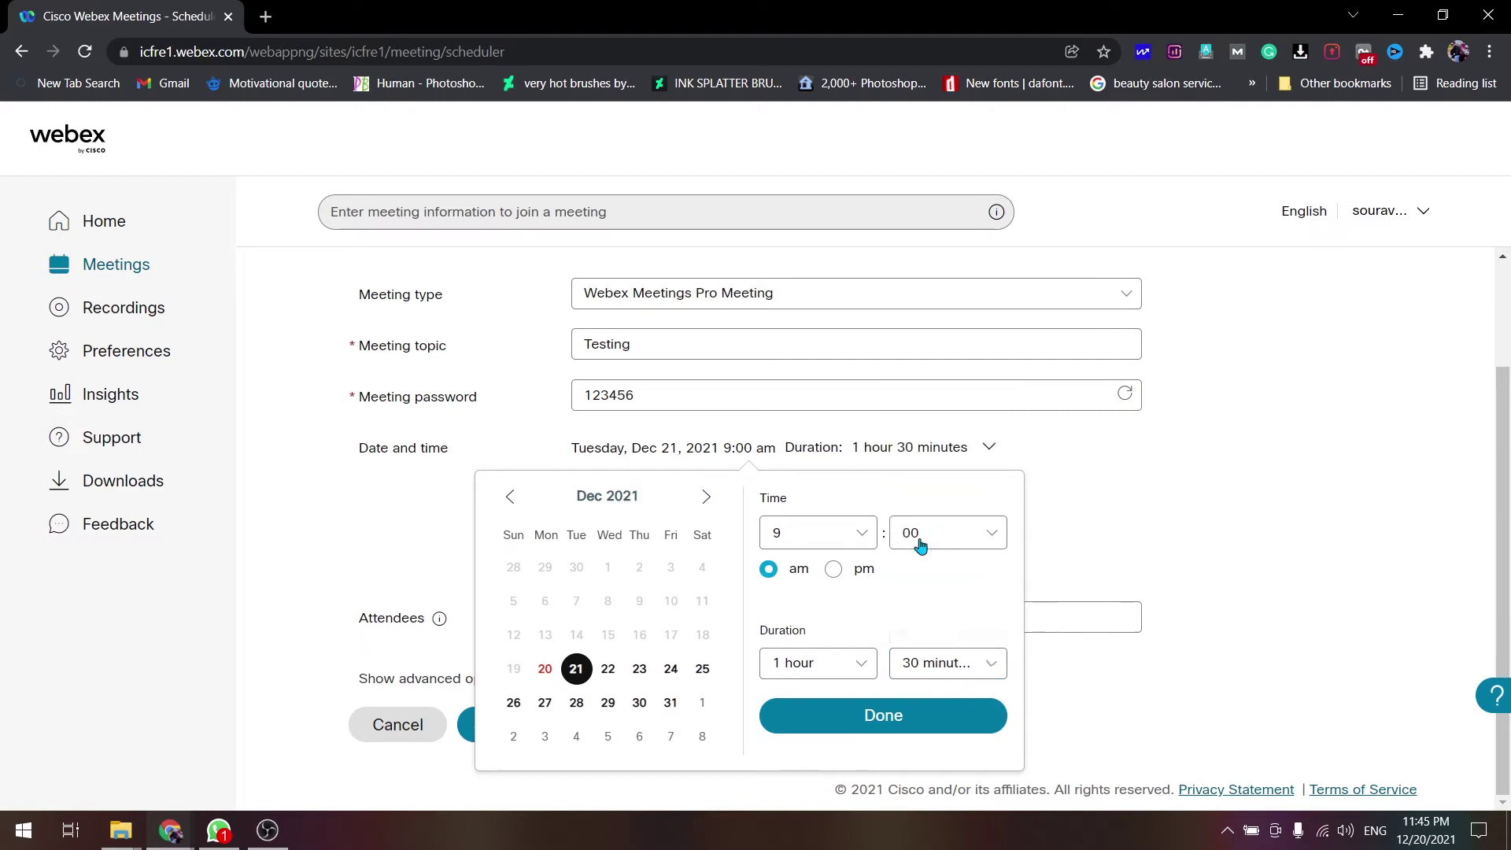
click(844, 716)
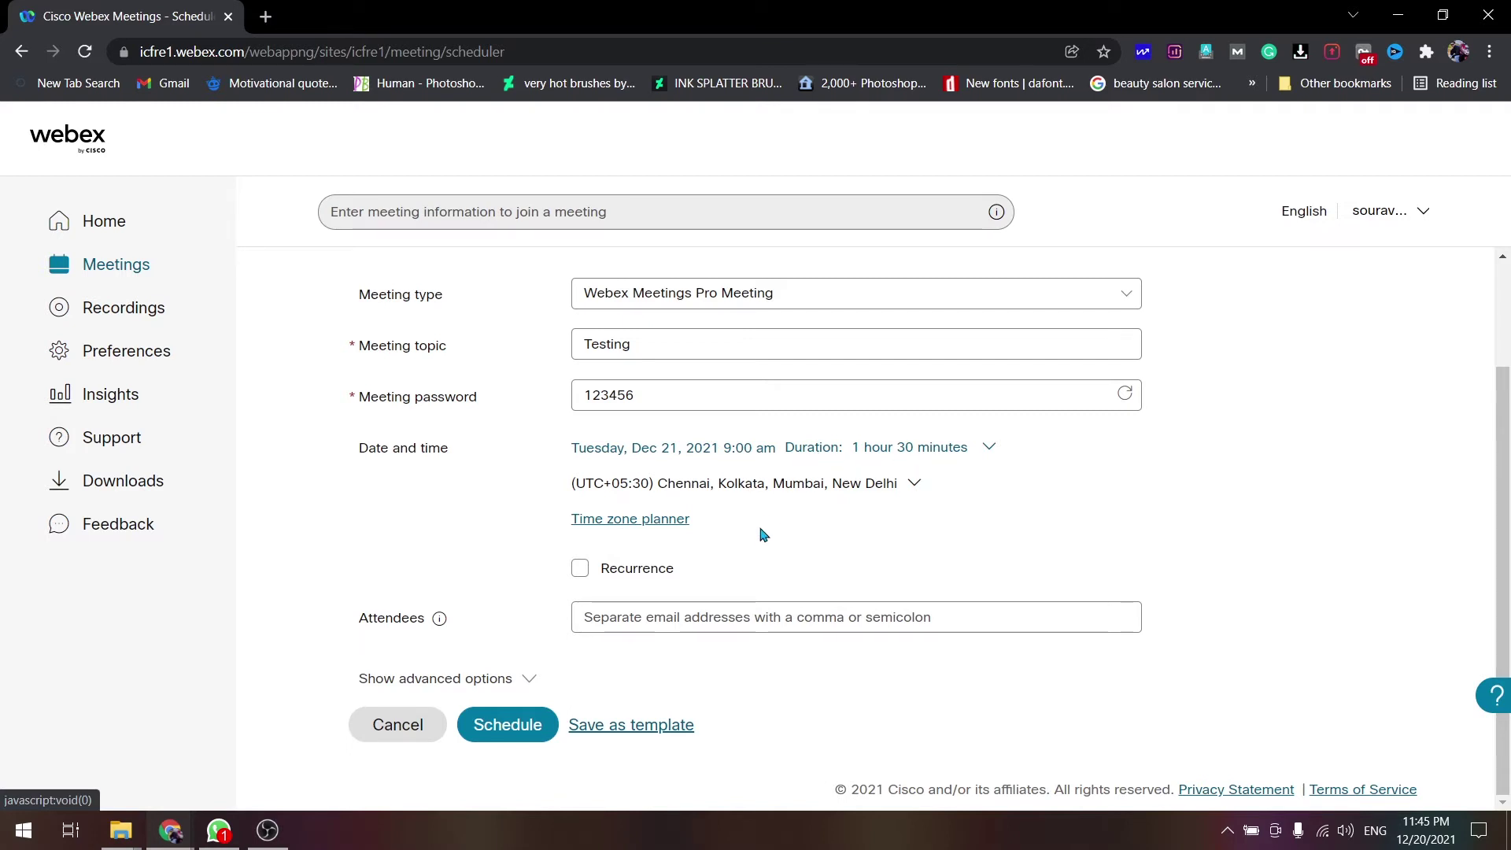
- Browse the time zone list, leaving (UTC+05:30) Chennai, Kolkata, Mumbai, New Delhi selected
click(914, 483)
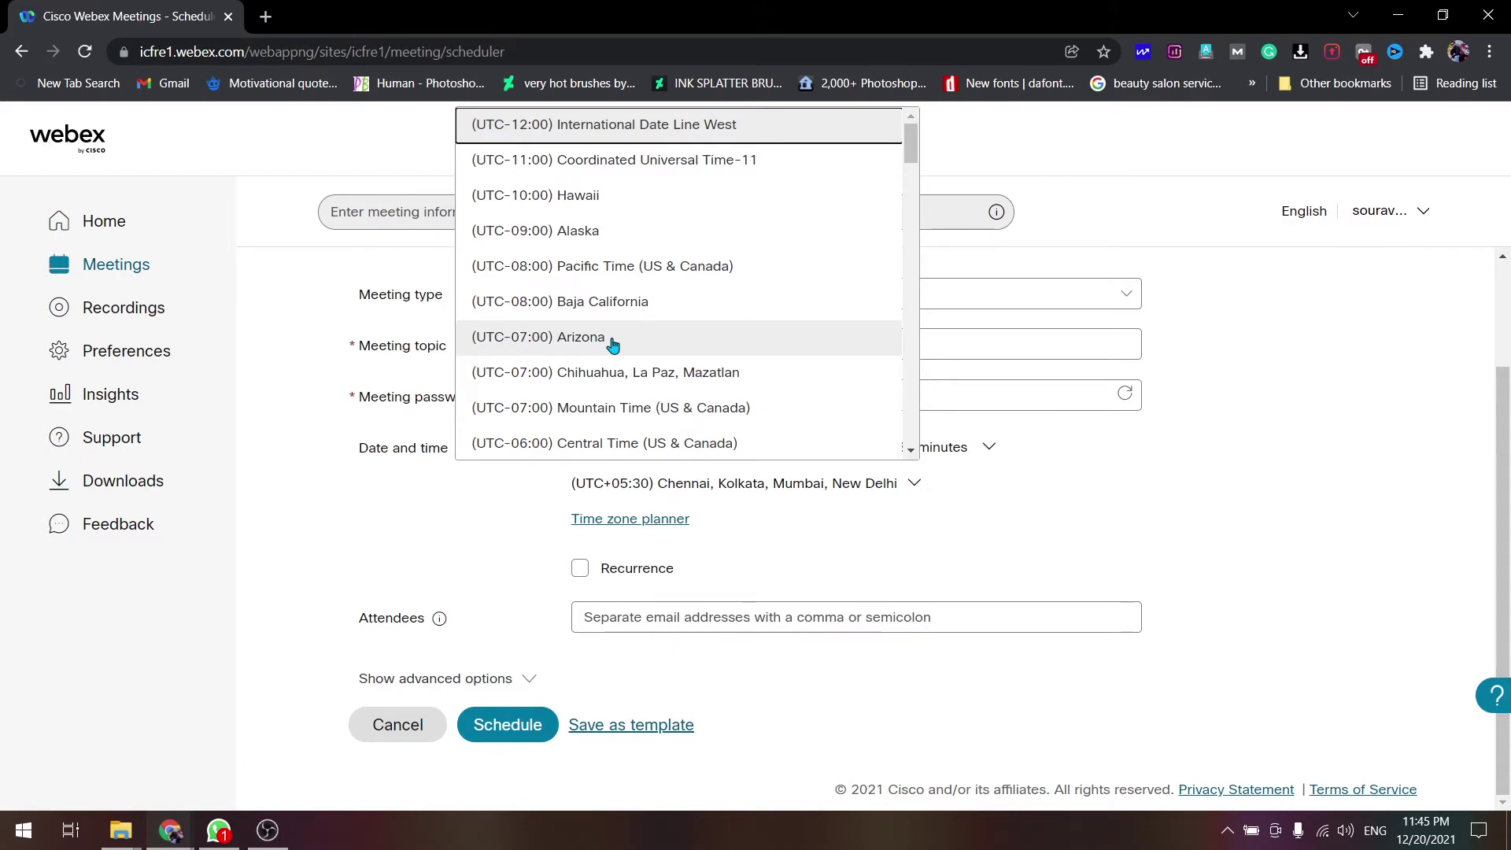
scroll(613, 345, down, 4)
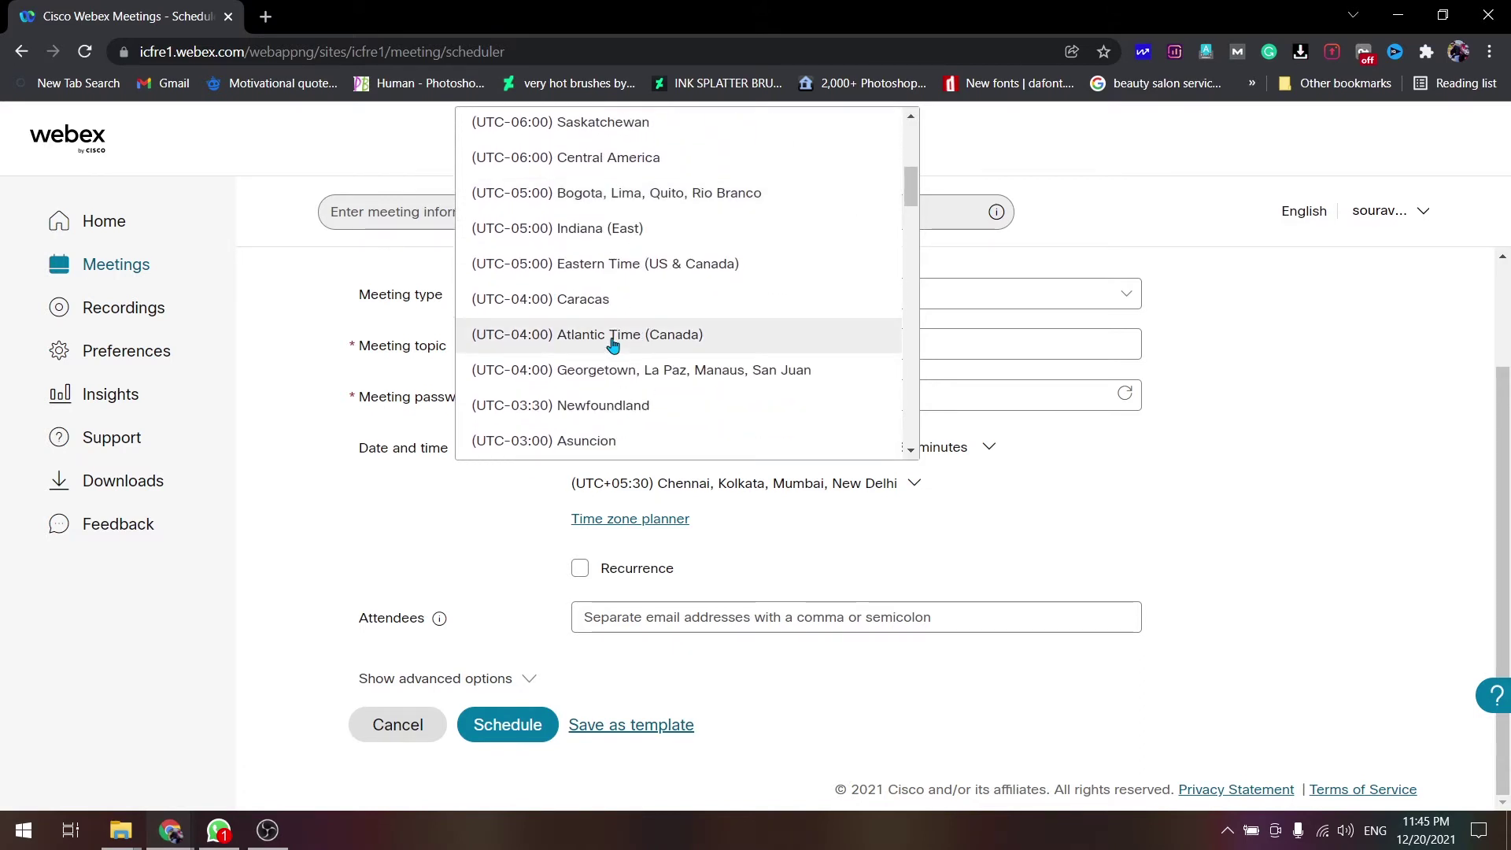
scroll(613, 345, down, 6)
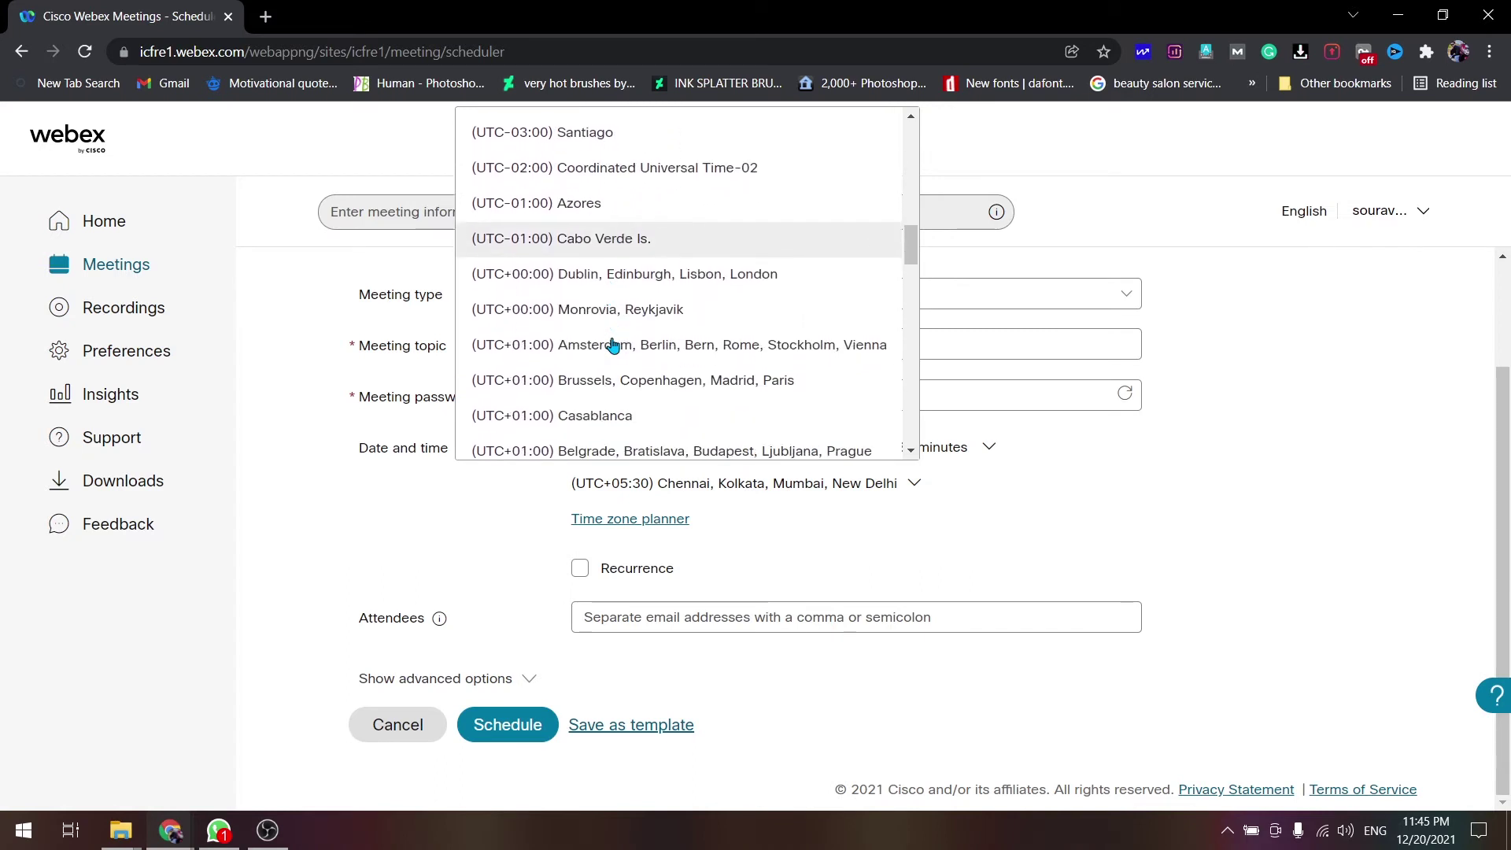
scroll(613, 345, down, 6)
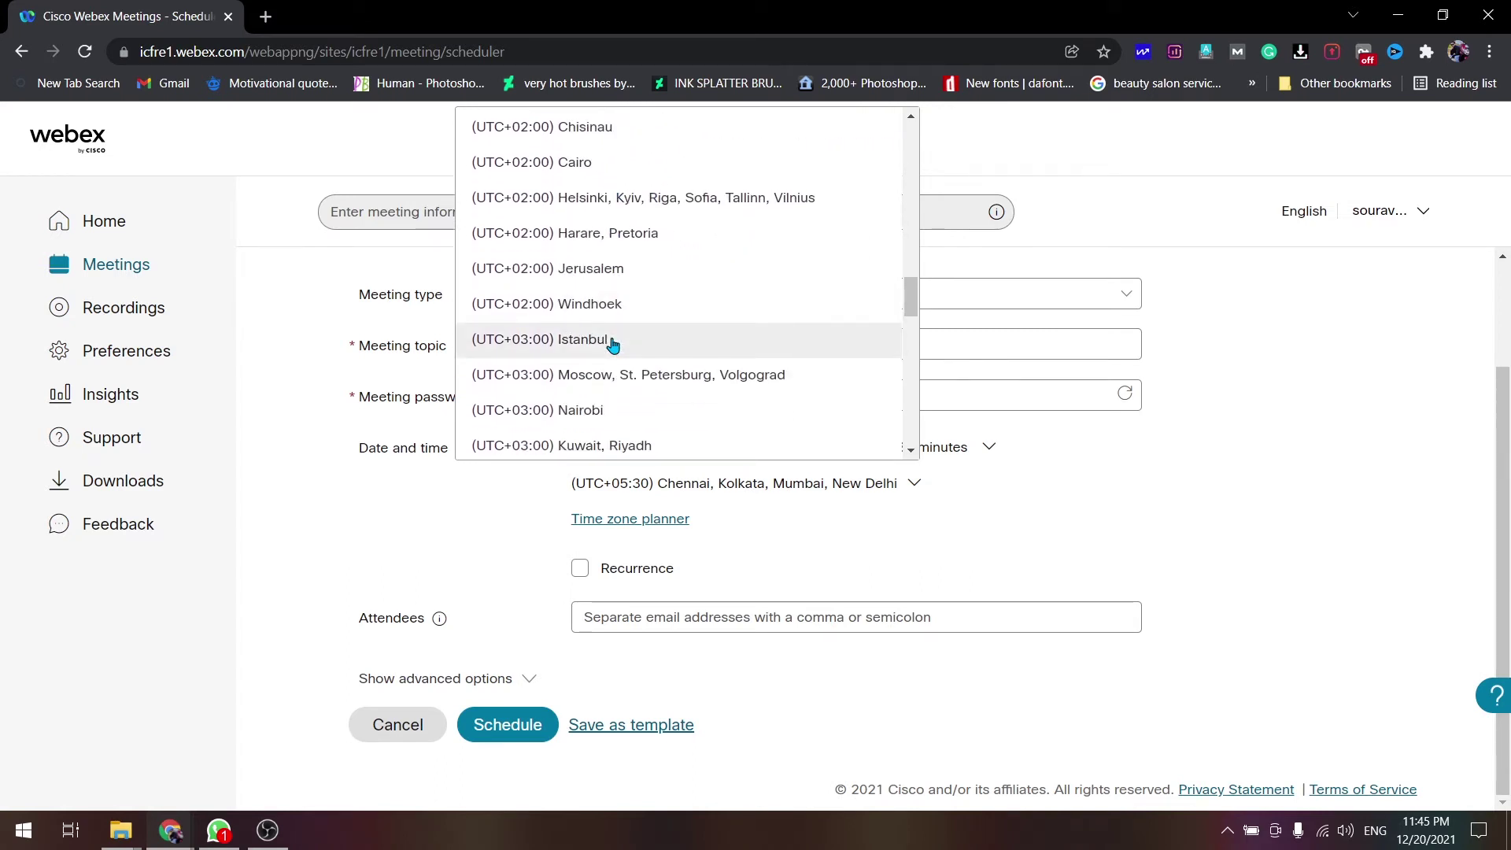
scroll(613, 345, down, 5)
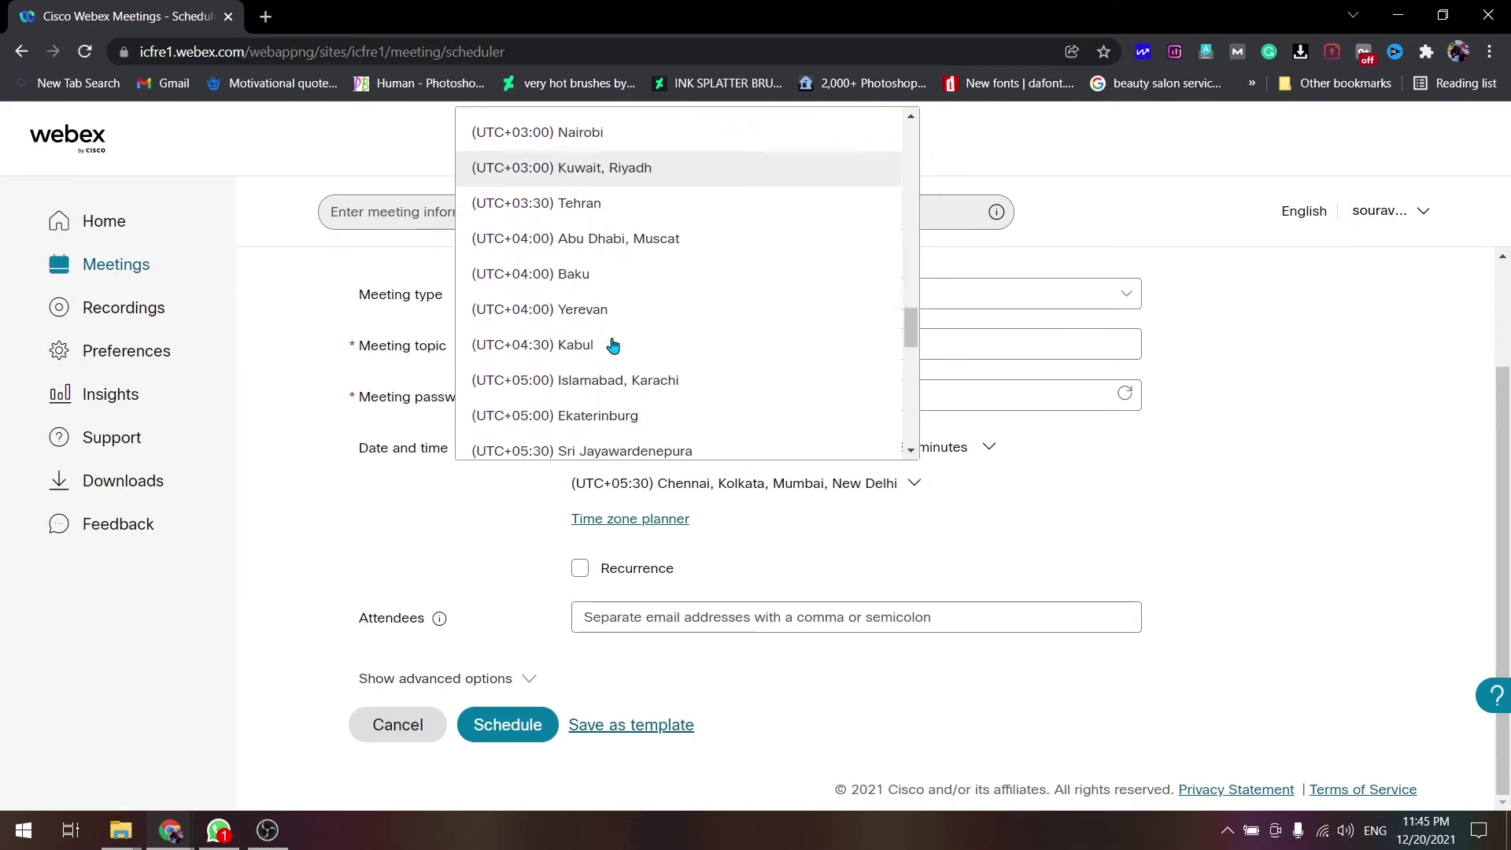
scroll(646, 331, down, 3)
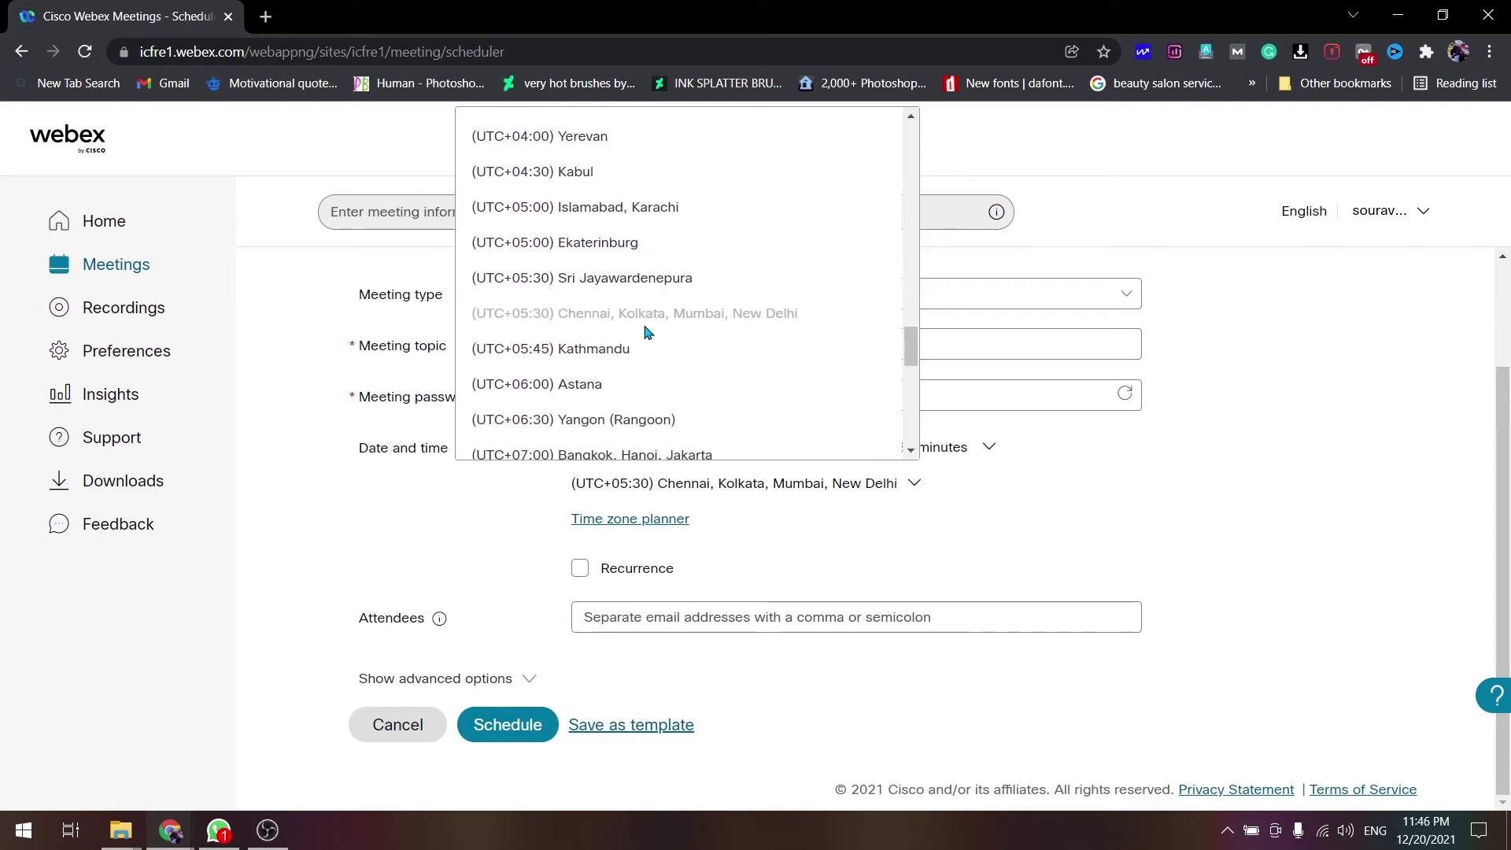
scroll(645, 331, down, 3)
scroll(645, 332, down, 8)
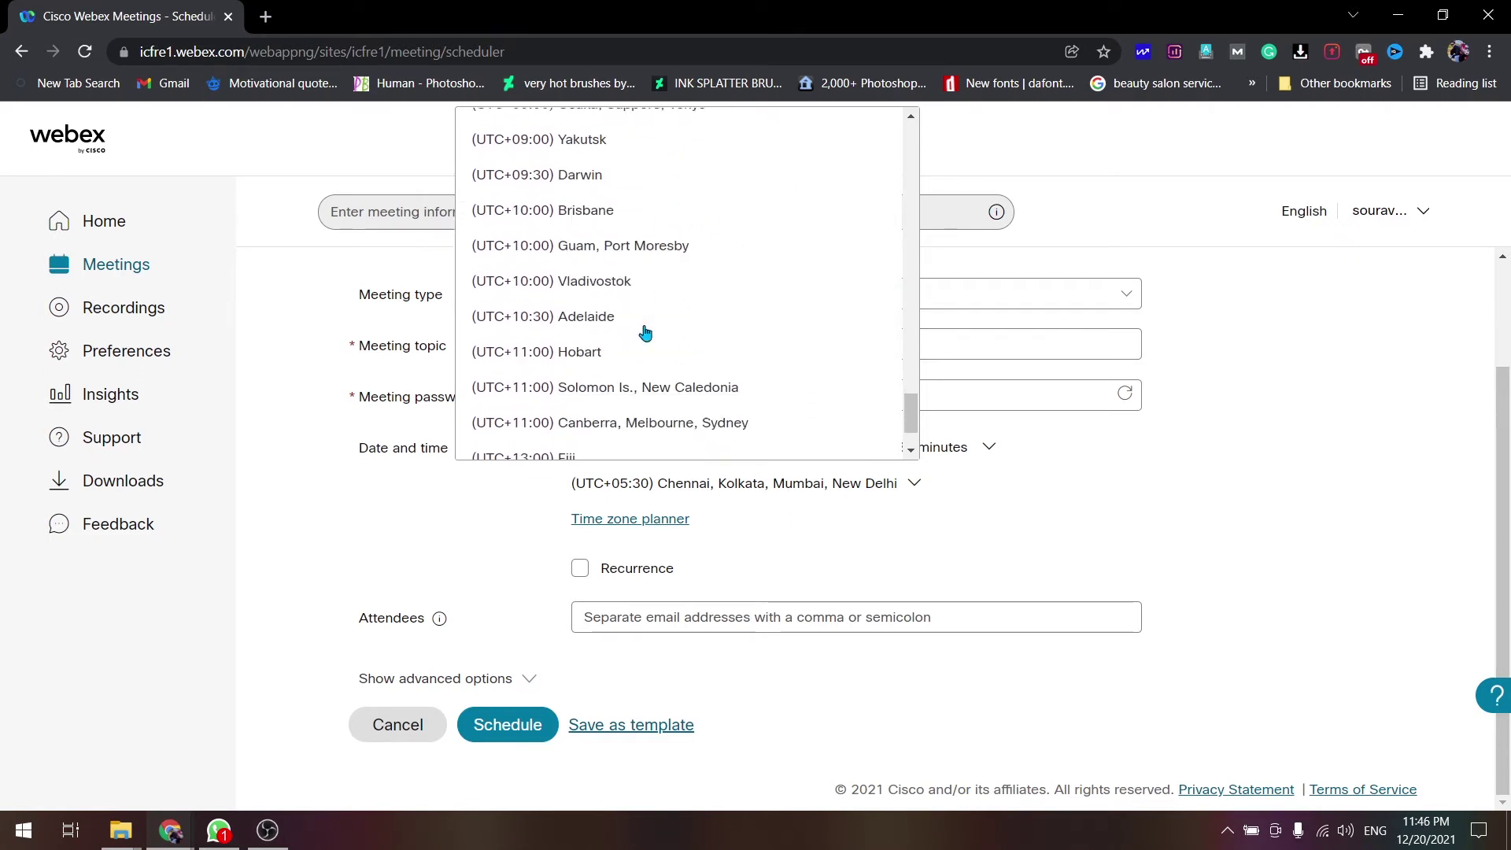
click(749, 551)
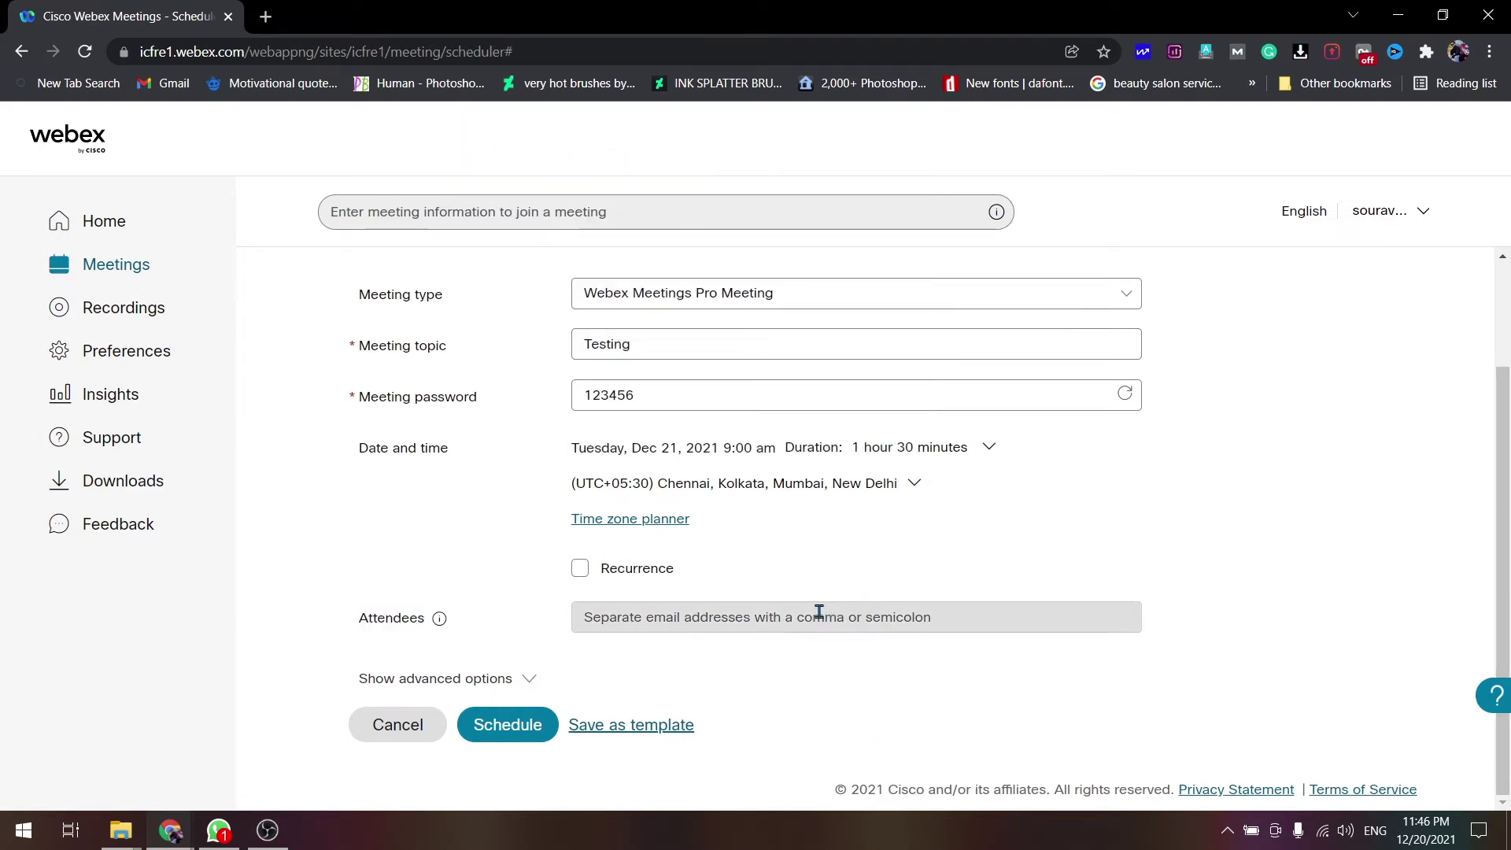
- Add the attendee's e-mail address to the Testing meeting's invite list
click(775, 619)
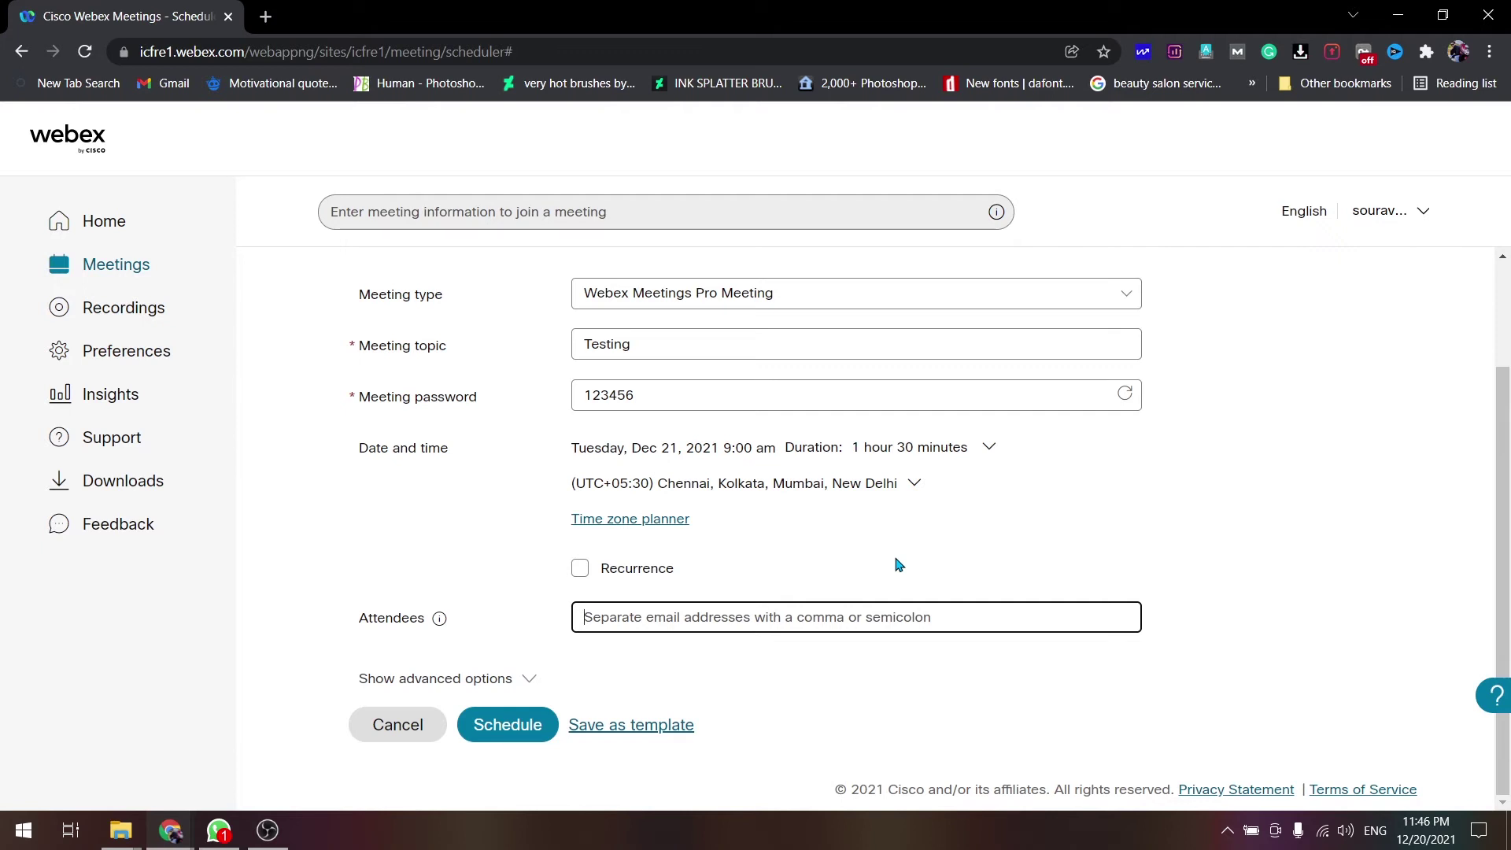
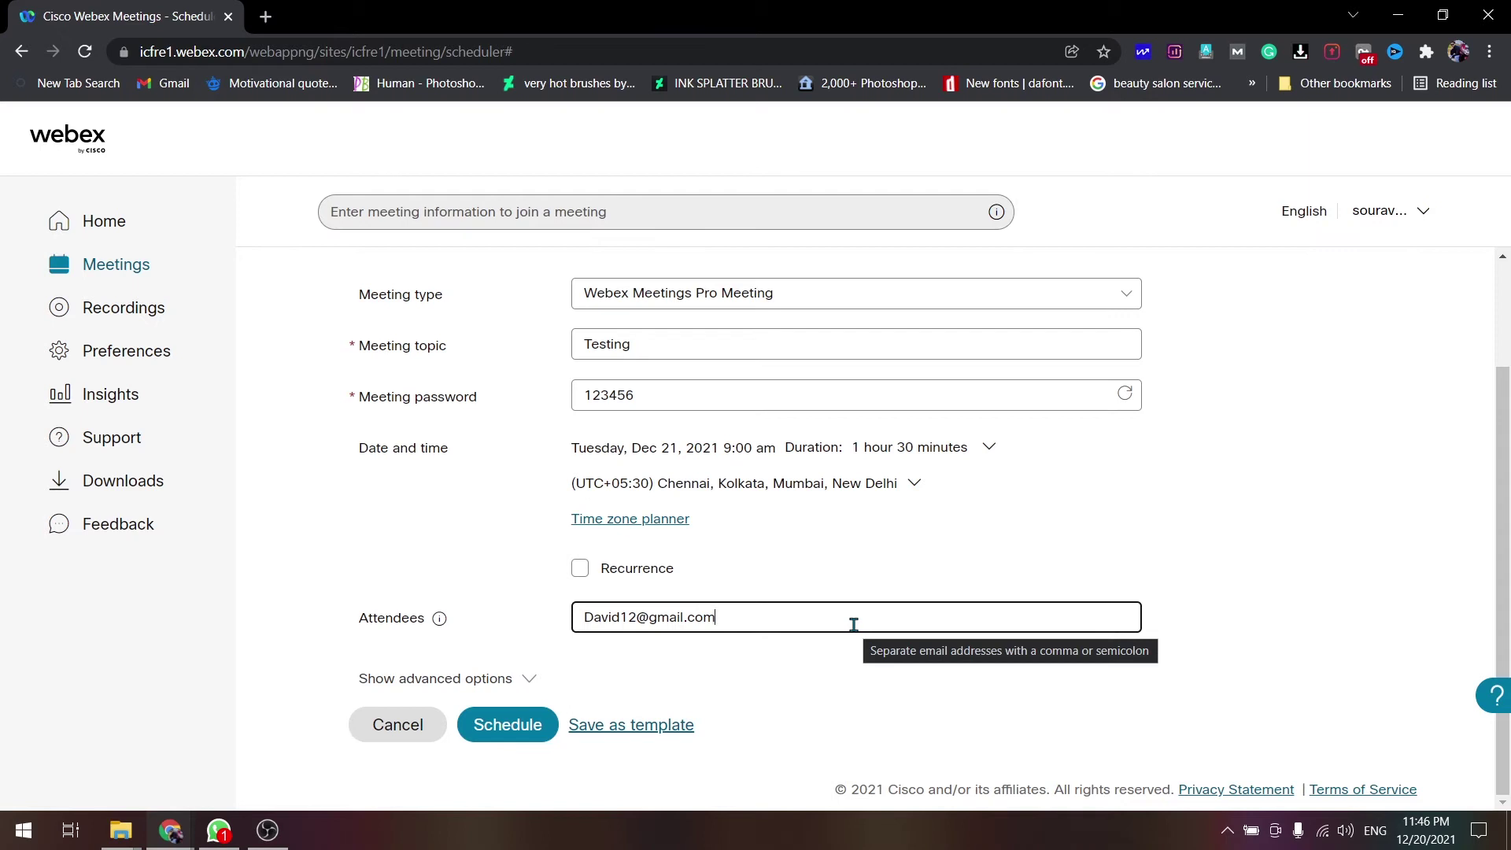
key(Return)
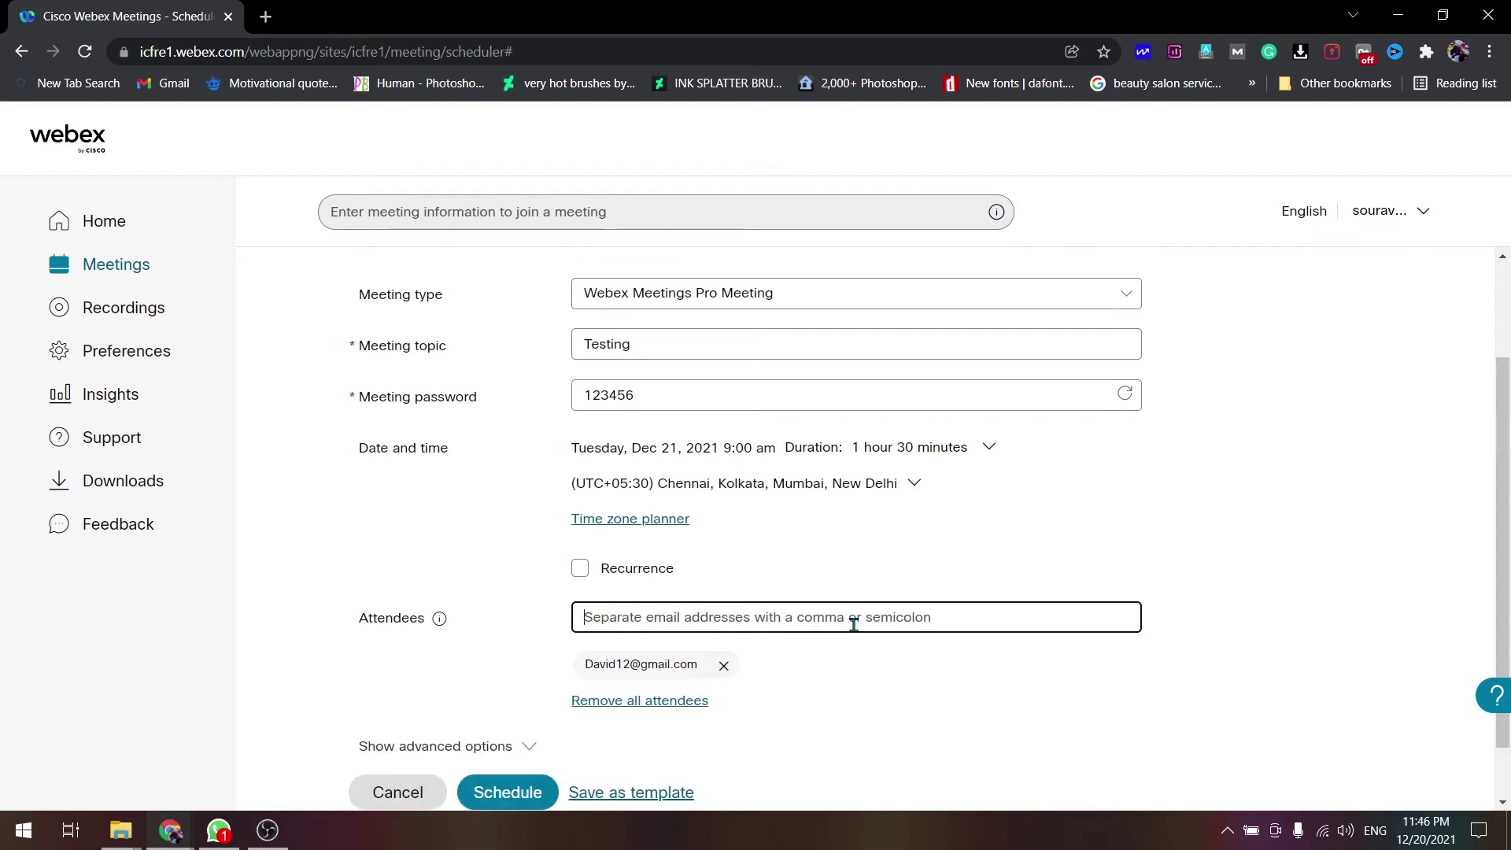
scroll(853, 624, down, 1)
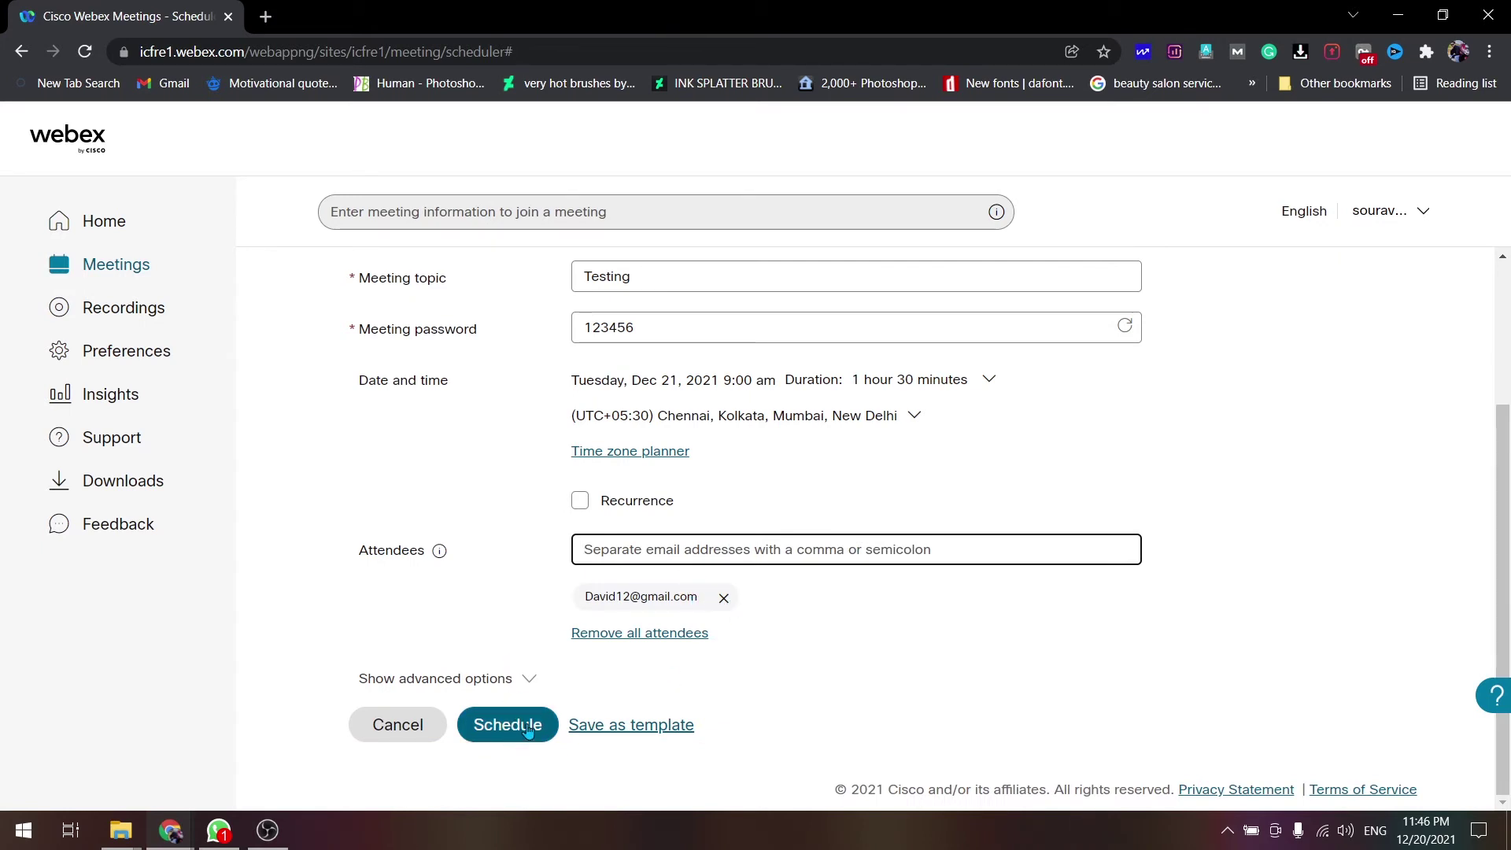
- Remove the attendee, schedule Testing for Dec 21, 9:00–10:30 AM, and open it for editing
click(725, 602)
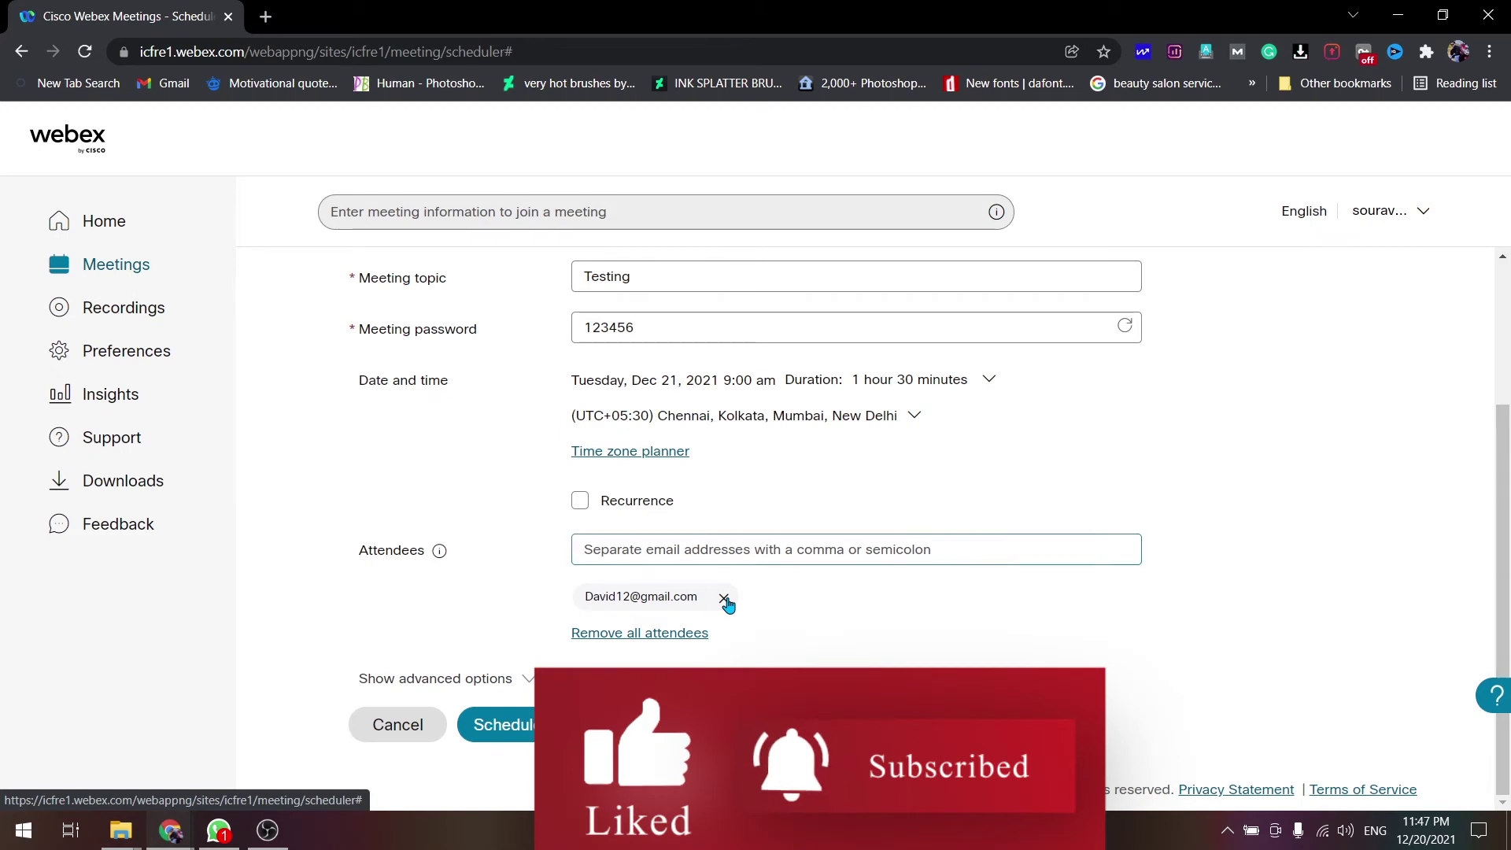
click(529, 722)
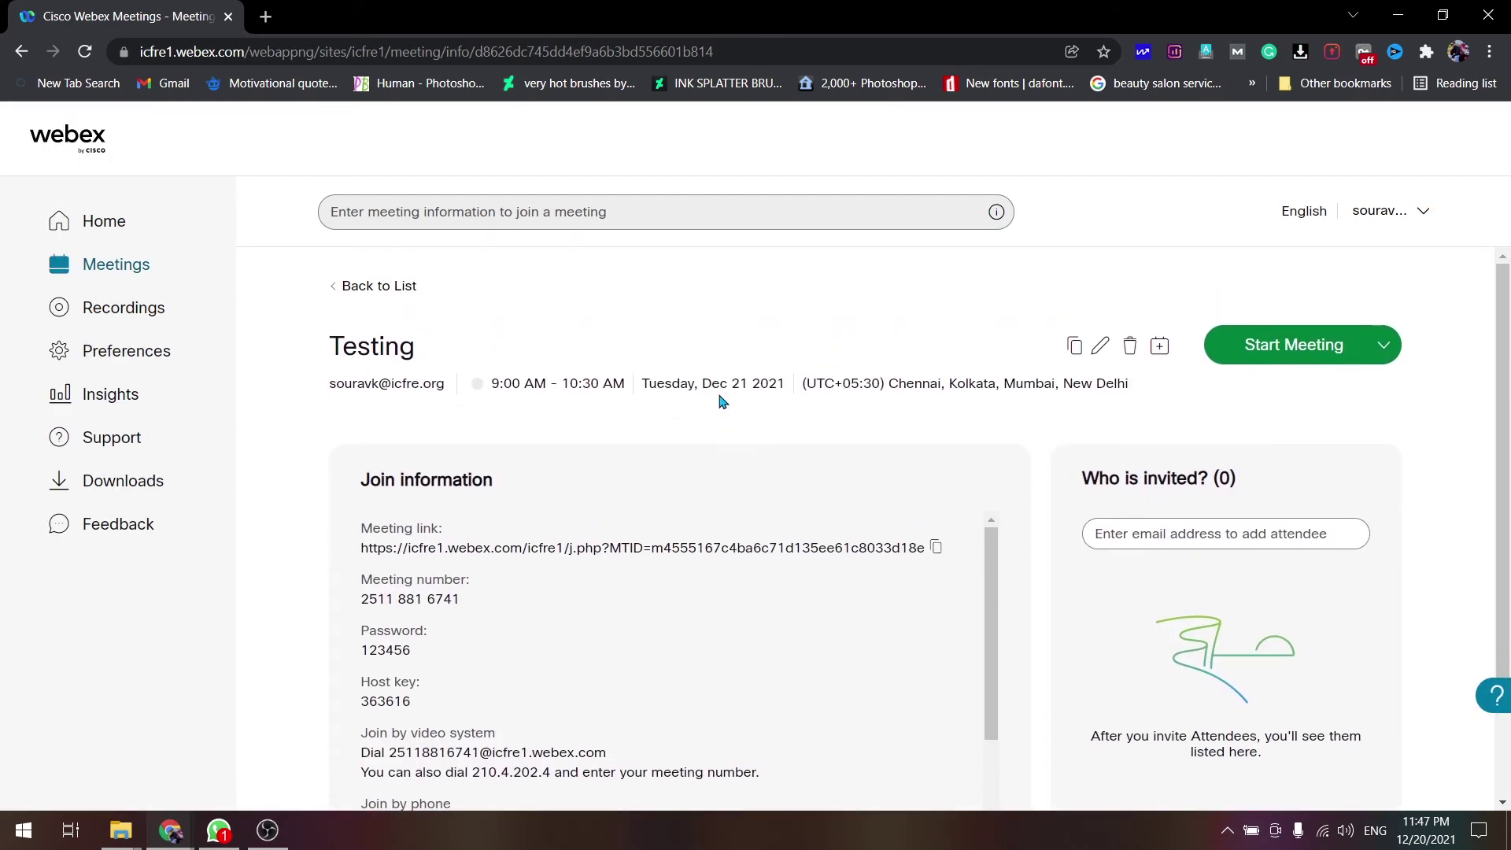
scroll(722, 401, down, 1)
scroll(722, 401, up, 1)
scroll(886, 614, down, 1)
scroll(887, 614, up, 1)
scroll(1097, 645, down, 3)
scroll(411, 446, up, 3)
click(1100, 347)
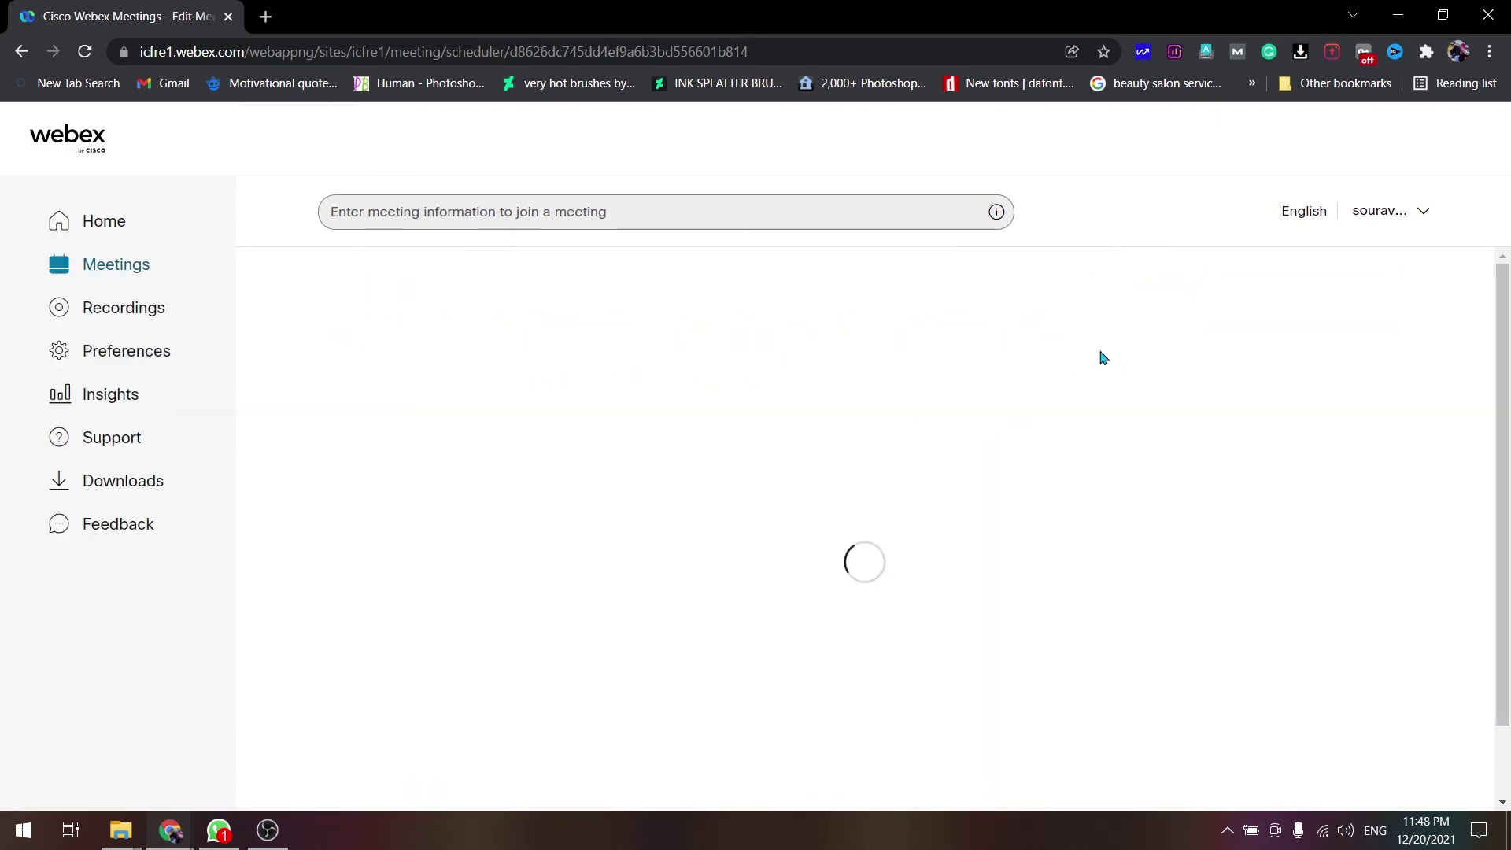
scroll(740, 393, down, 2)
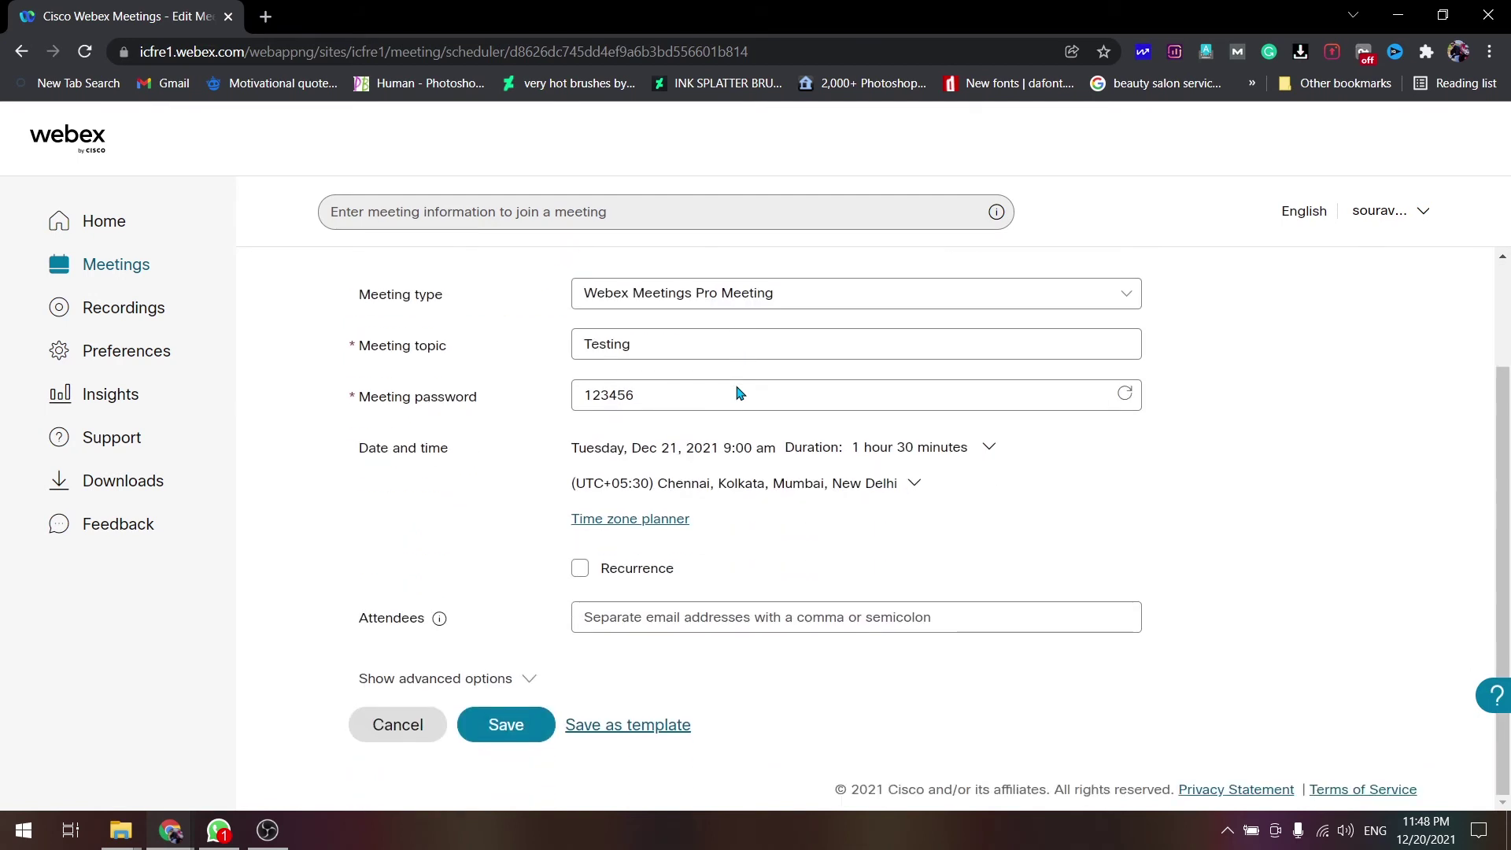
click(775, 337)
key(ctrl+a)
key(BackSpace)
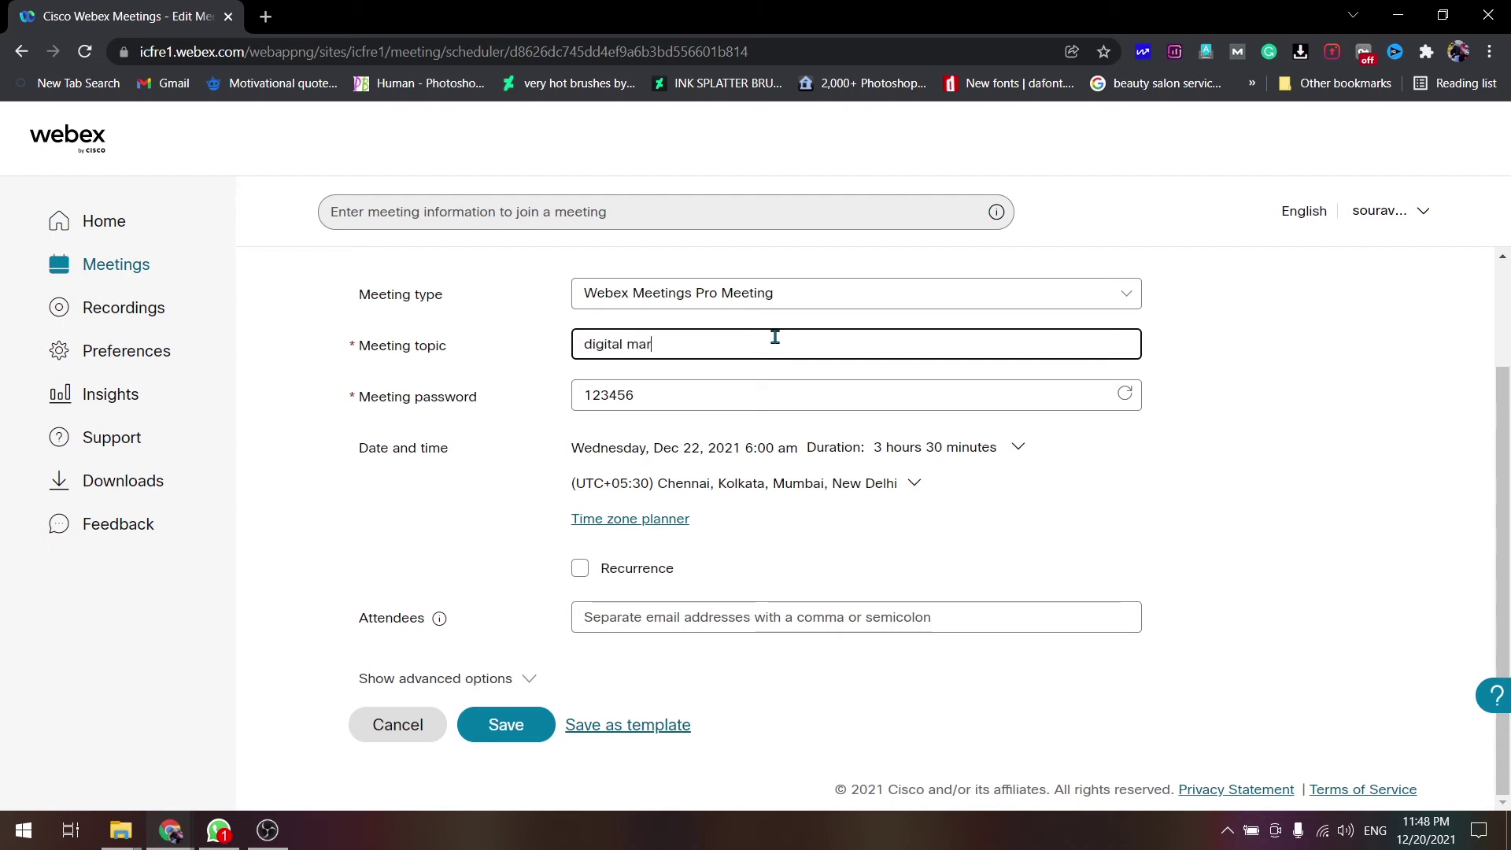
text(digital marketing meeting)
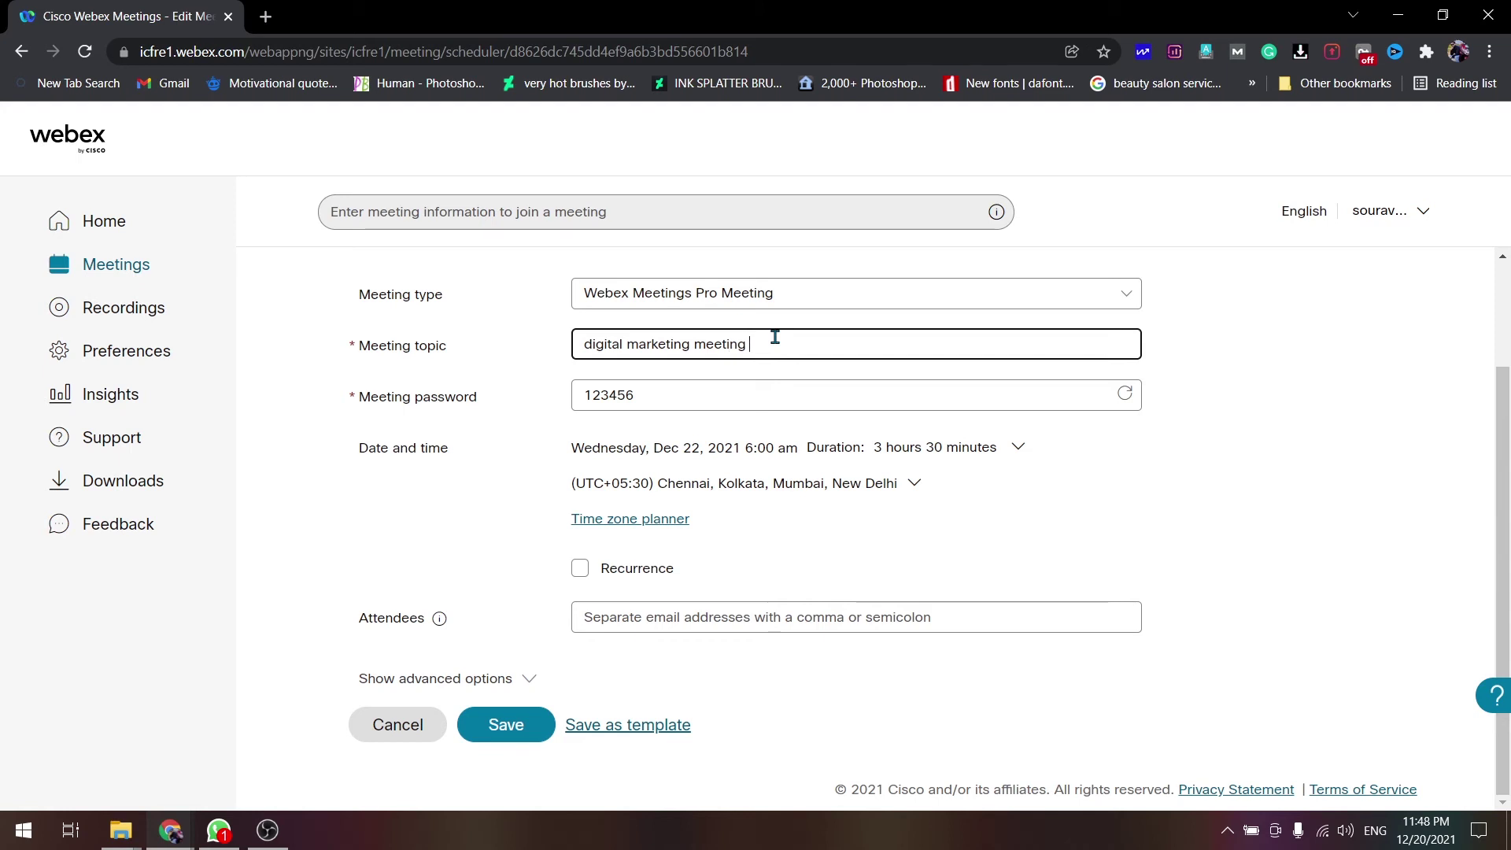
double_click(659, 391)
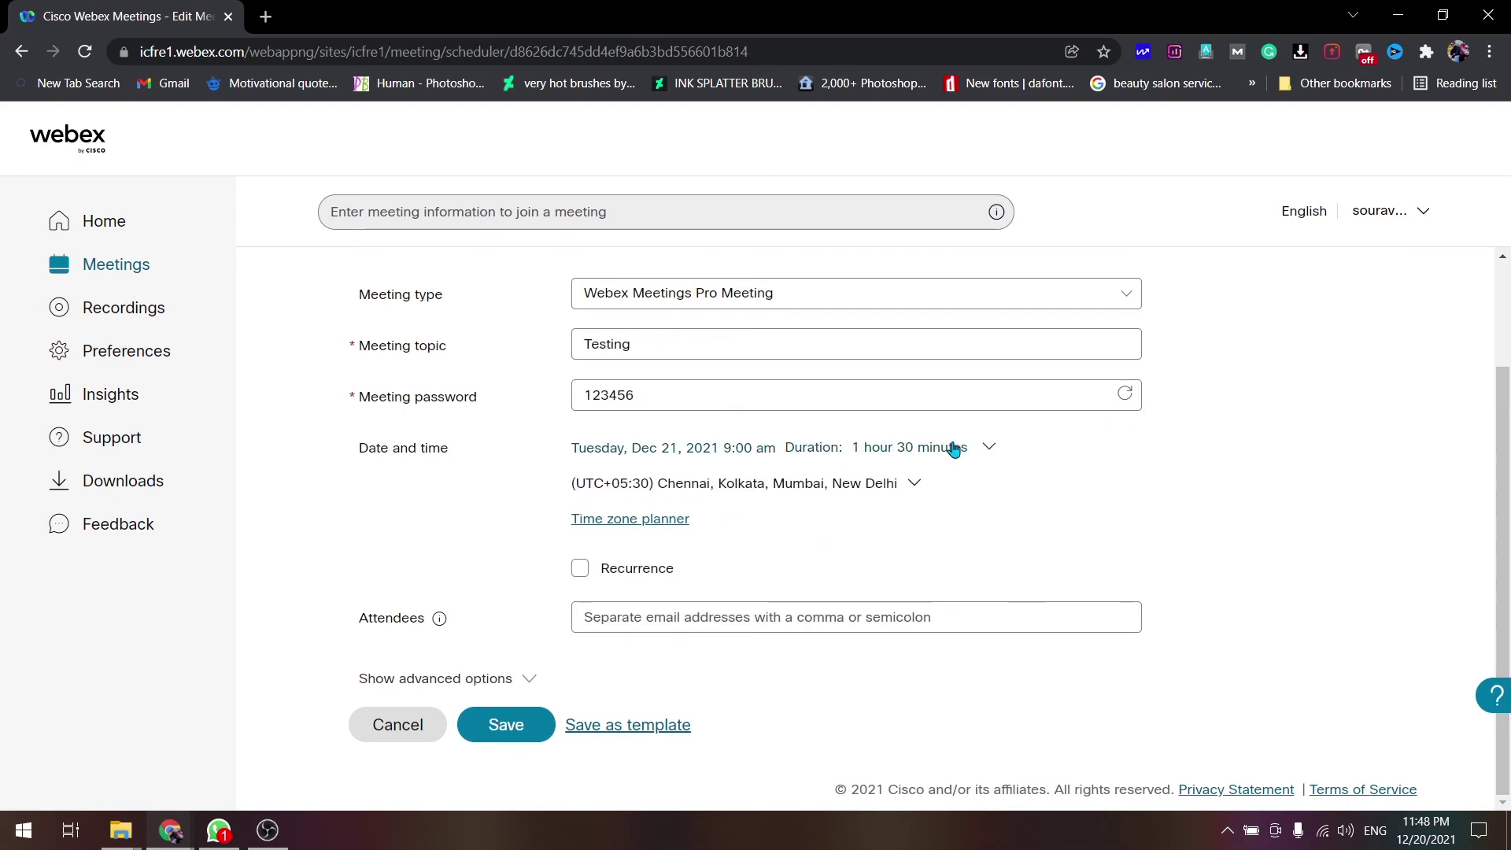
- Reschedule the meeting to Wednesday, Dec 22 at 6:00 am lasting 3 hours 30 minutes
click(989, 456)
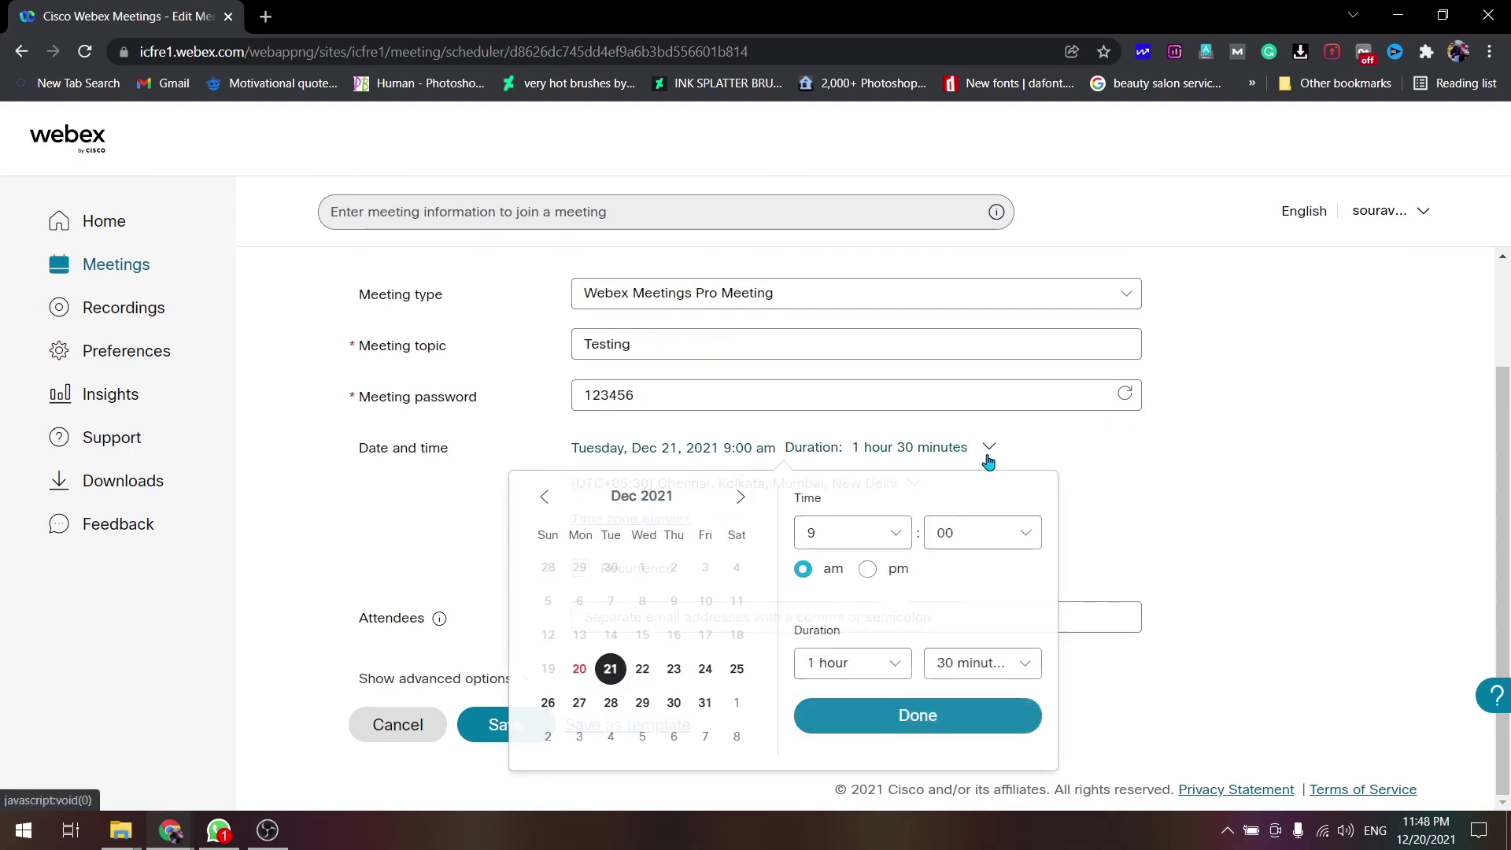
click(642, 668)
click(867, 523)
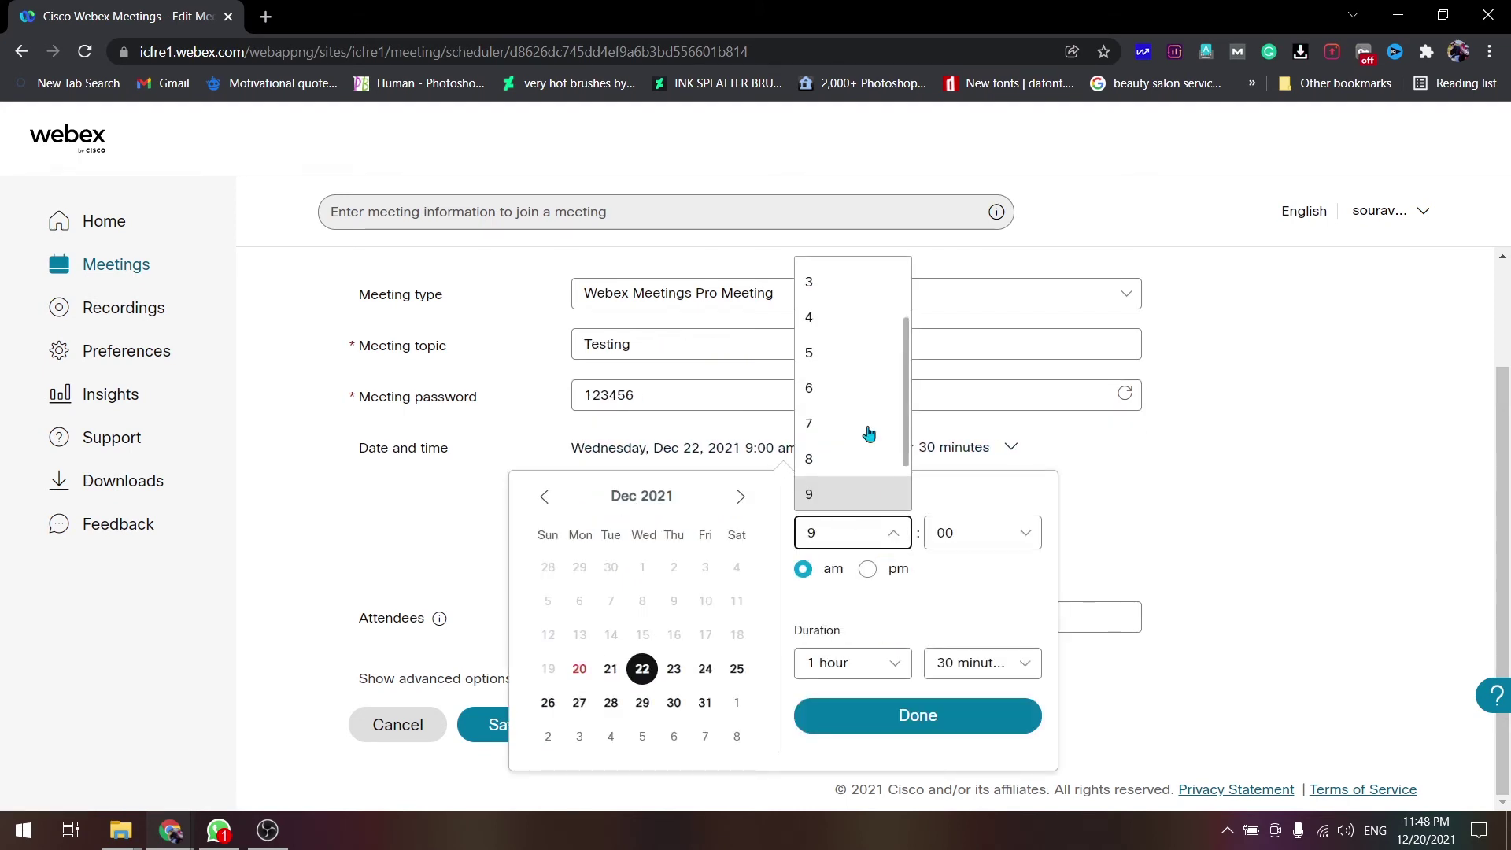
click(843, 391)
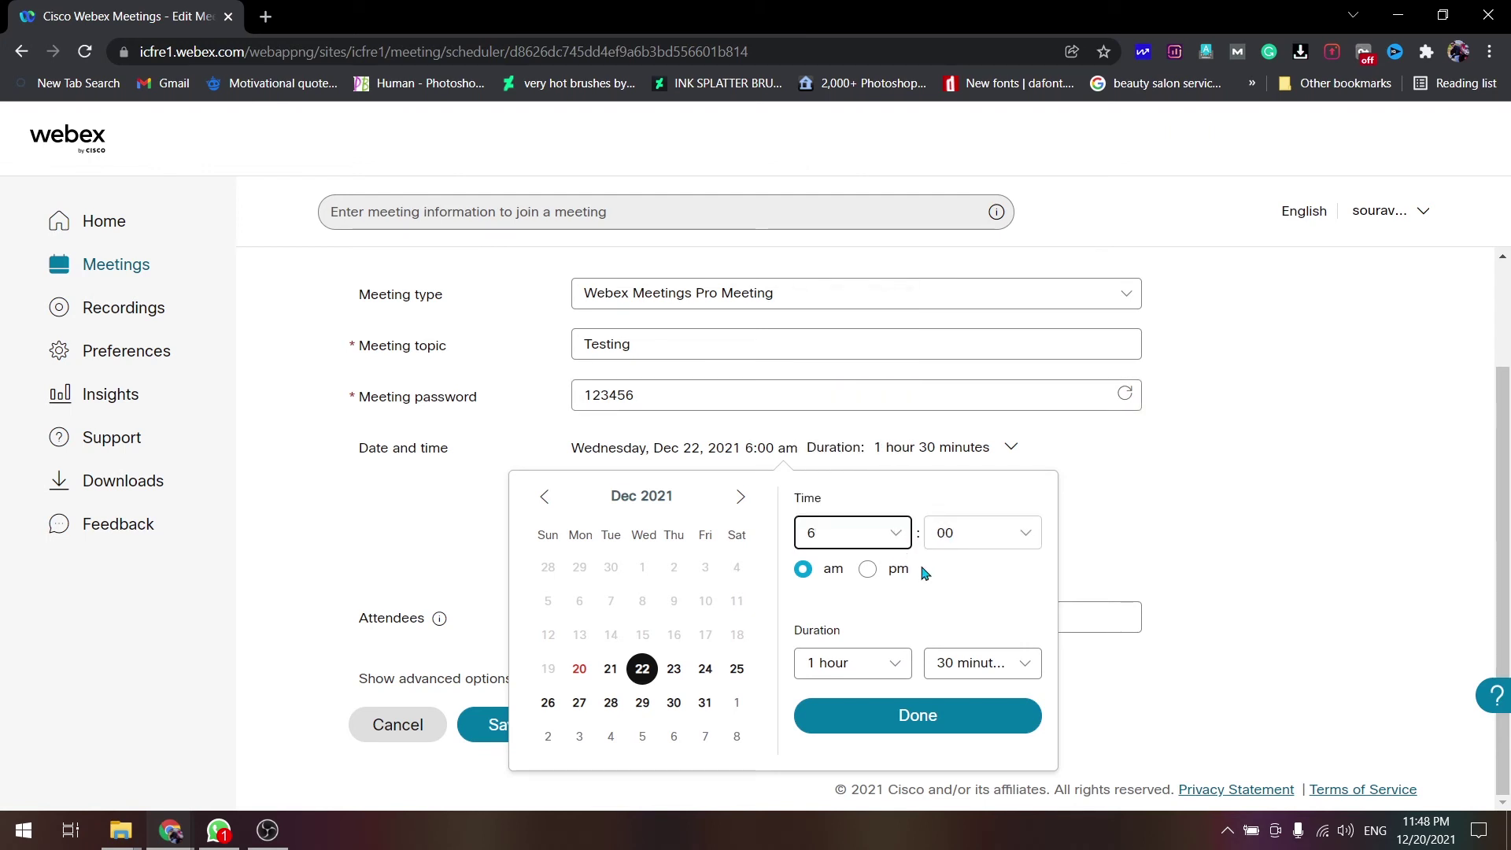
click(853, 673)
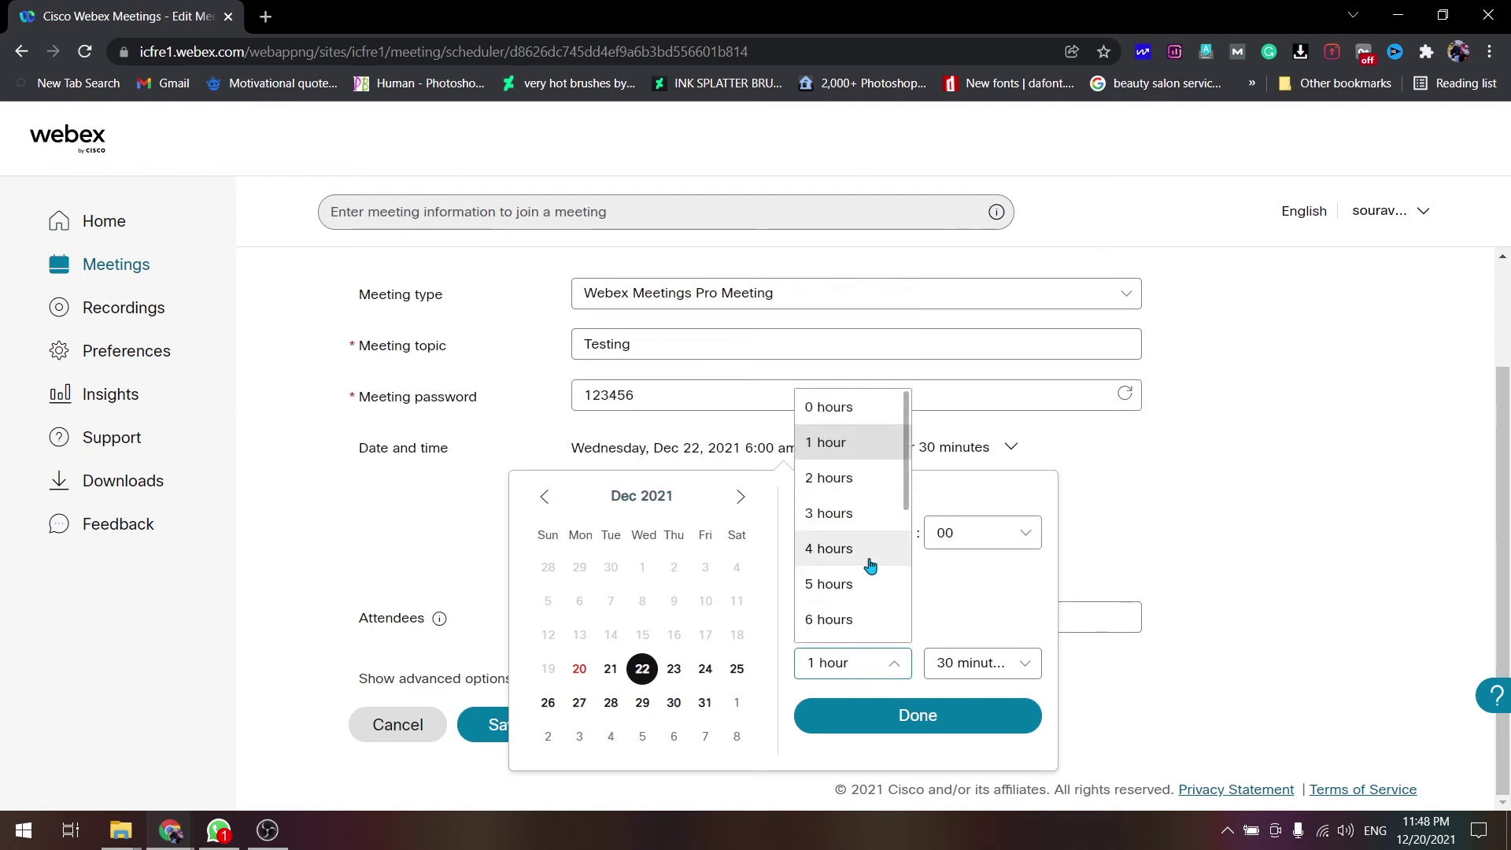
click(846, 524)
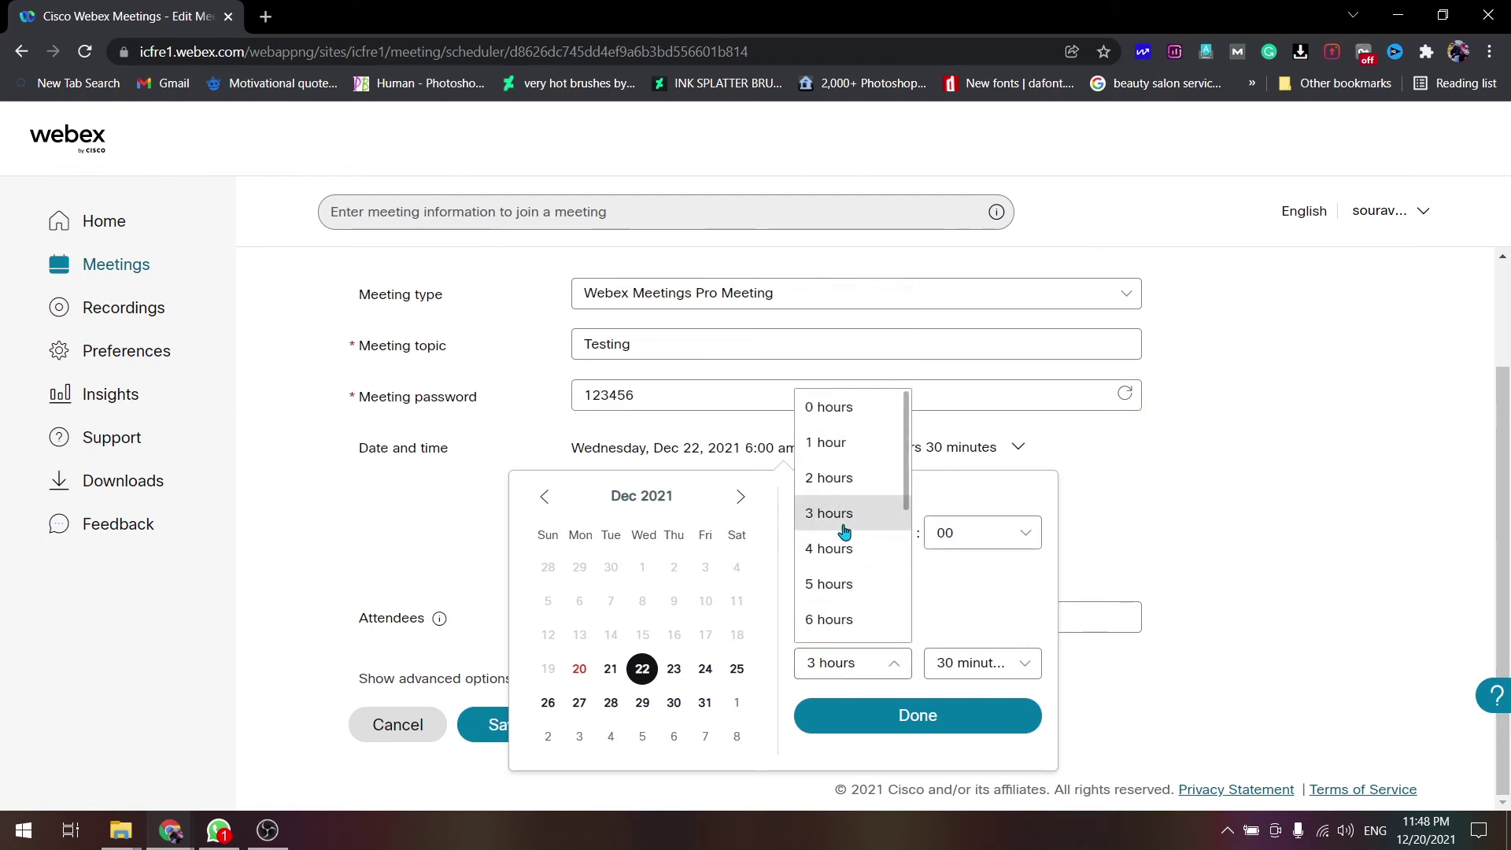
click(905, 715)
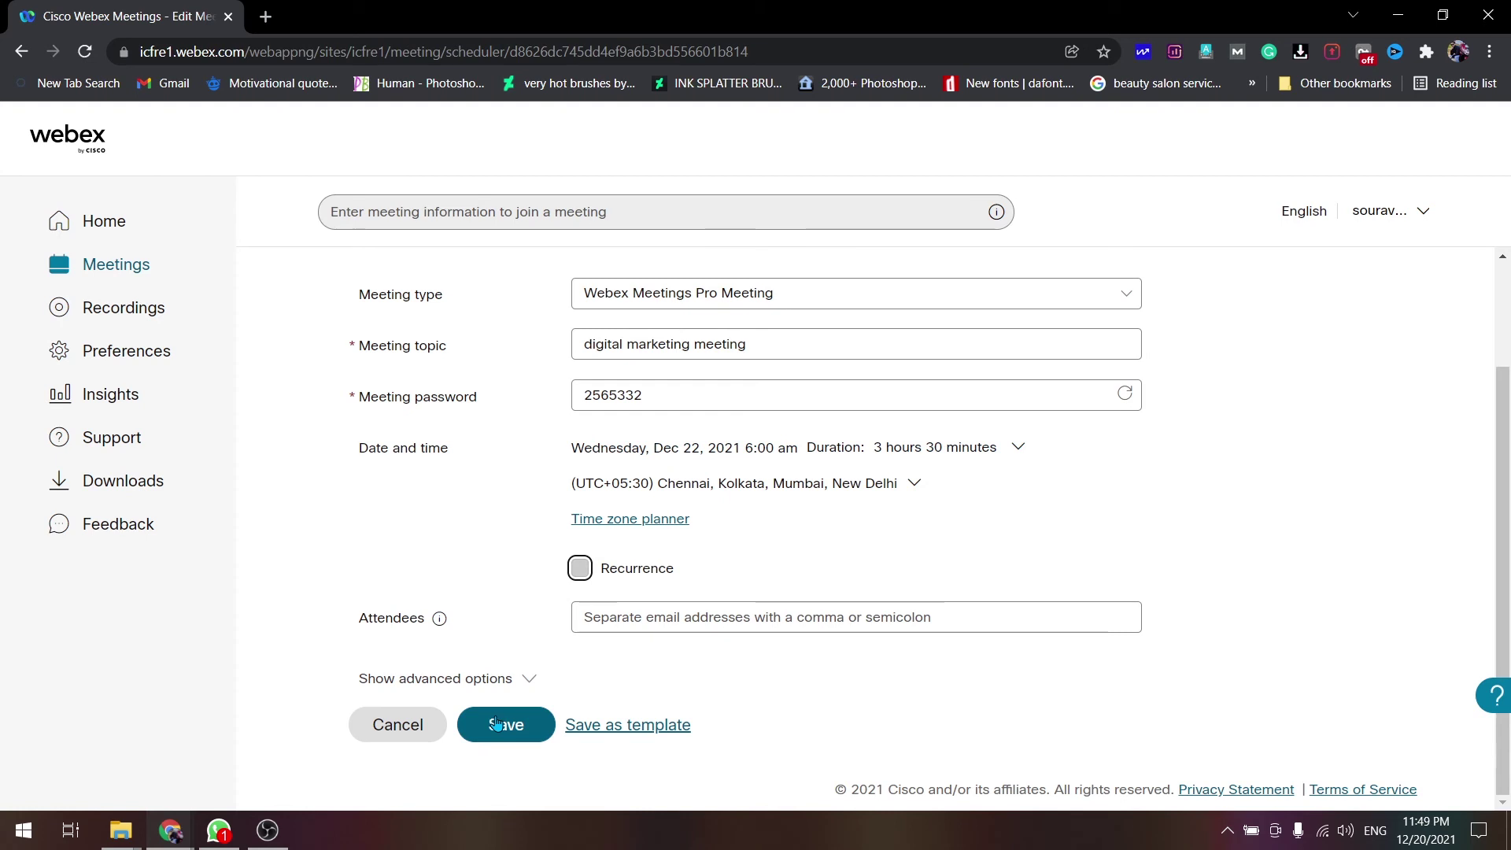
- Save the digital marketing meeting edits (Dec 22, 6:00–9:30 AM) and begin cancelling it
click(494, 717)
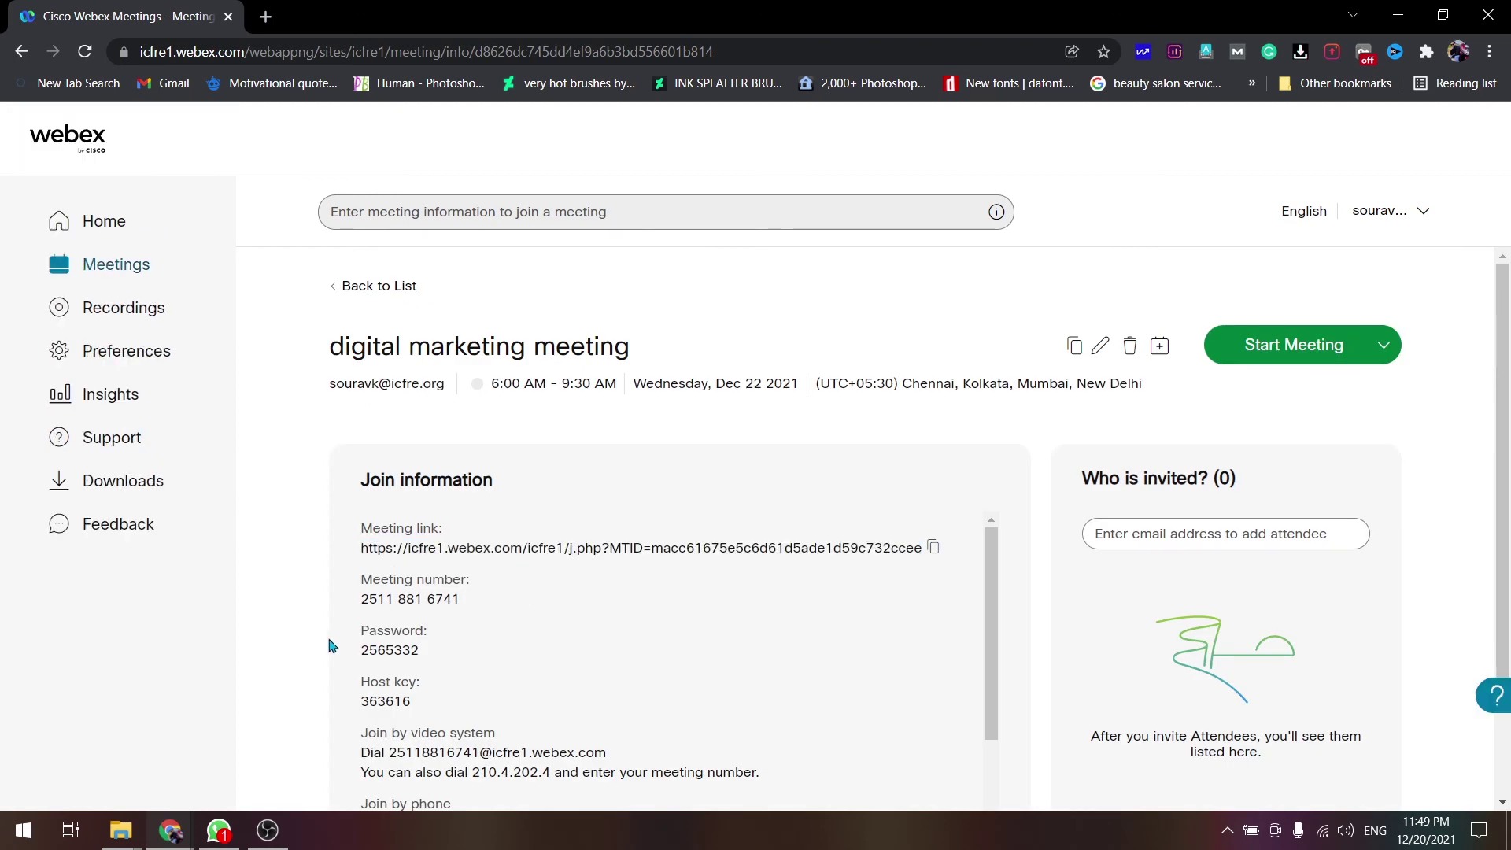
scroll(331, 645, down, 2)
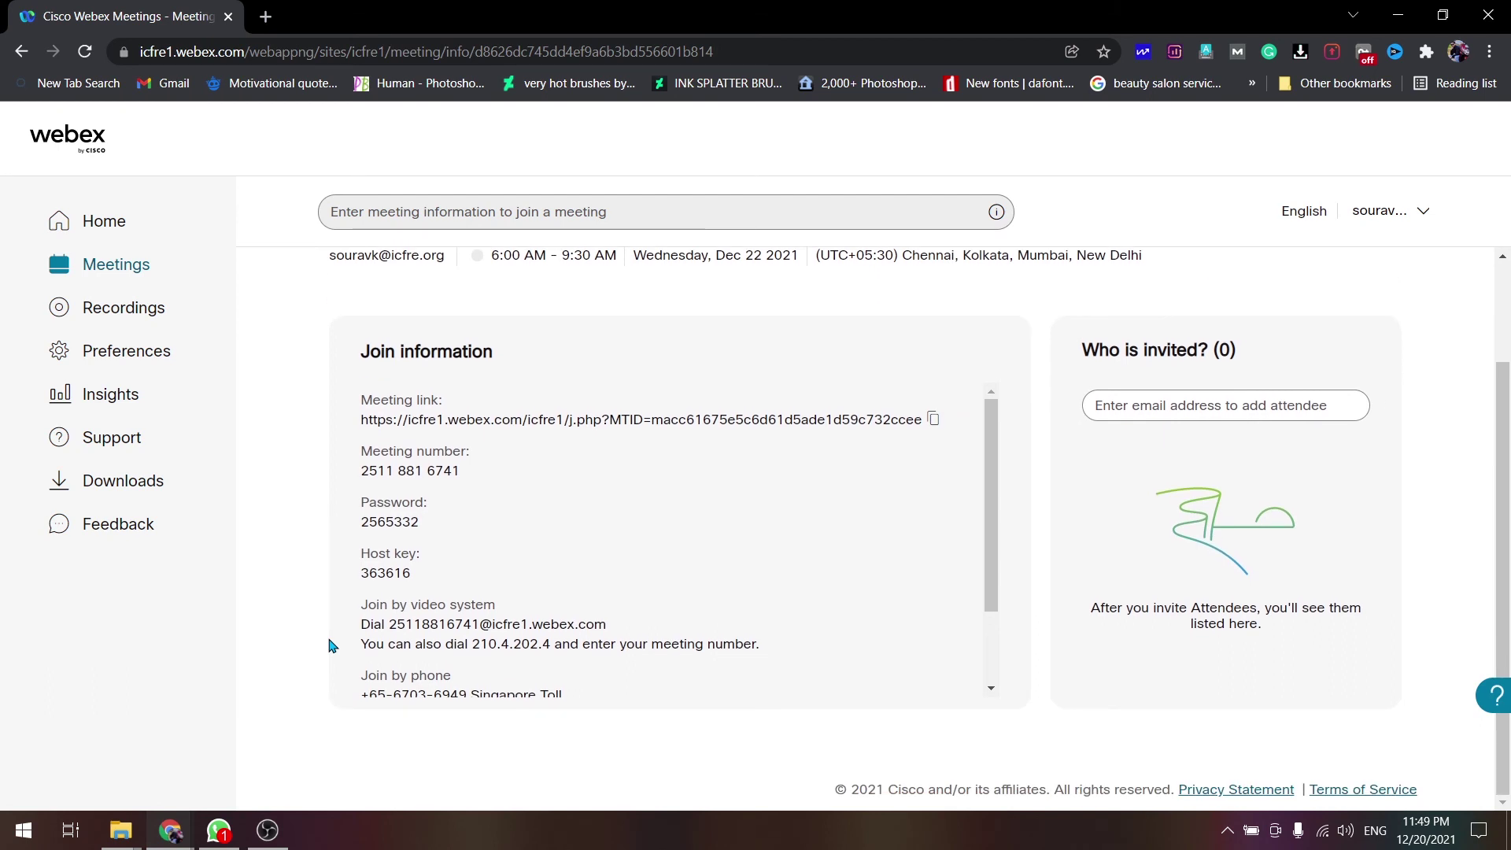
scroll(332, 645, up, 2)
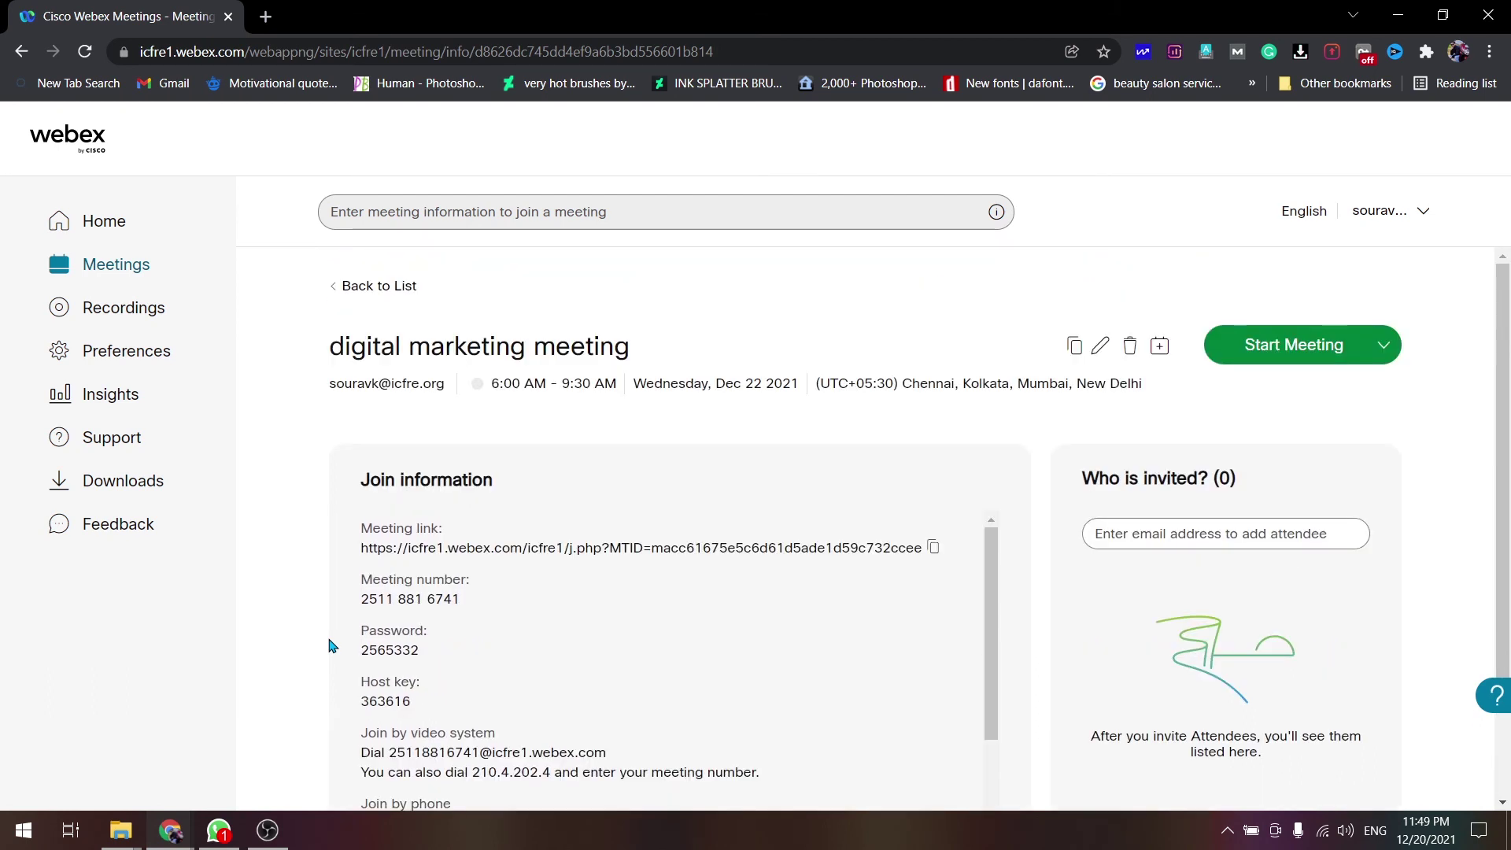
click(1130, 352)
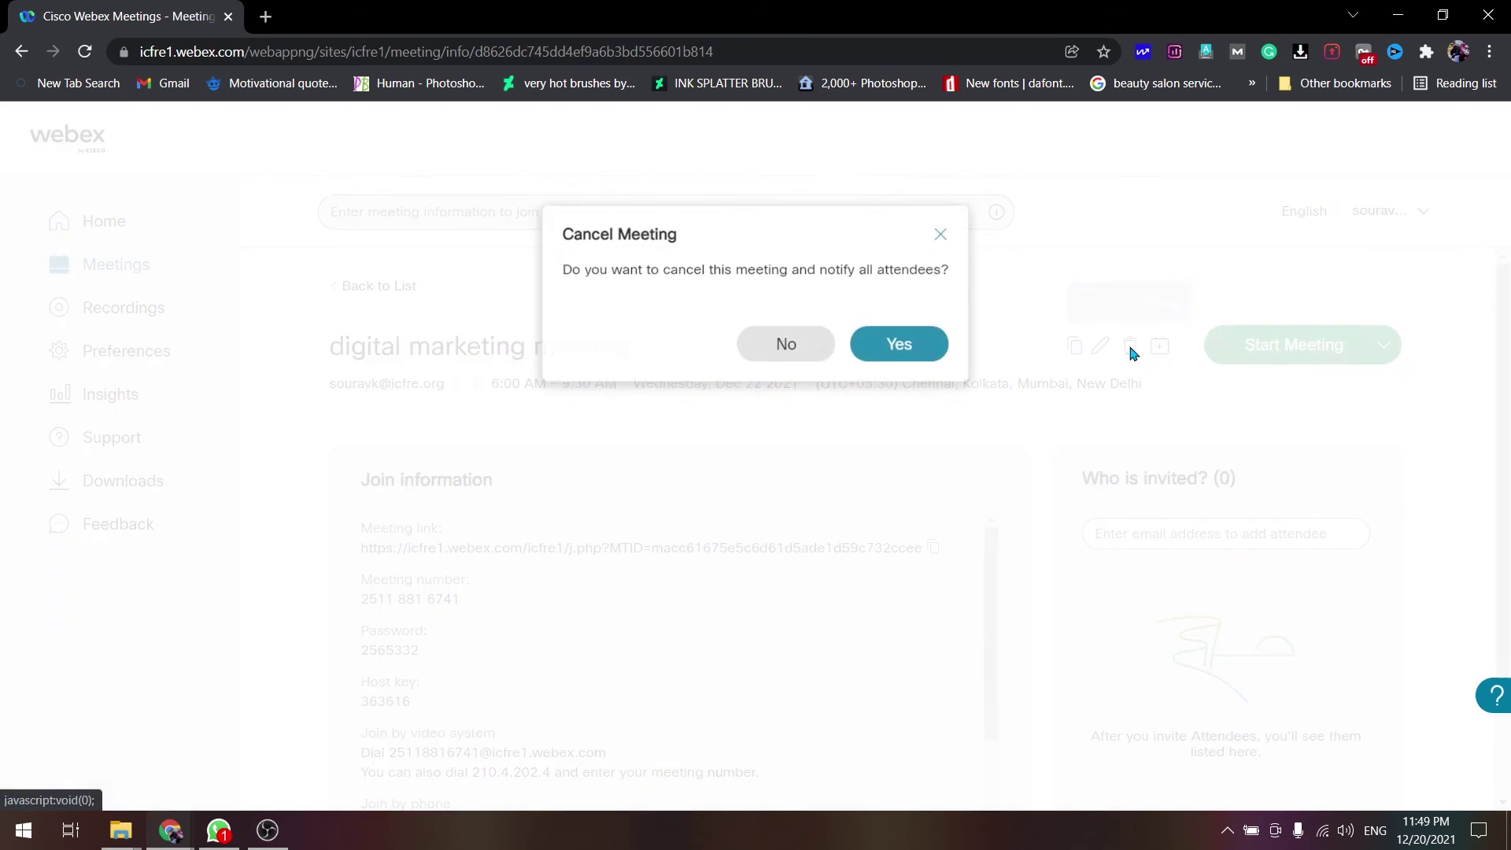